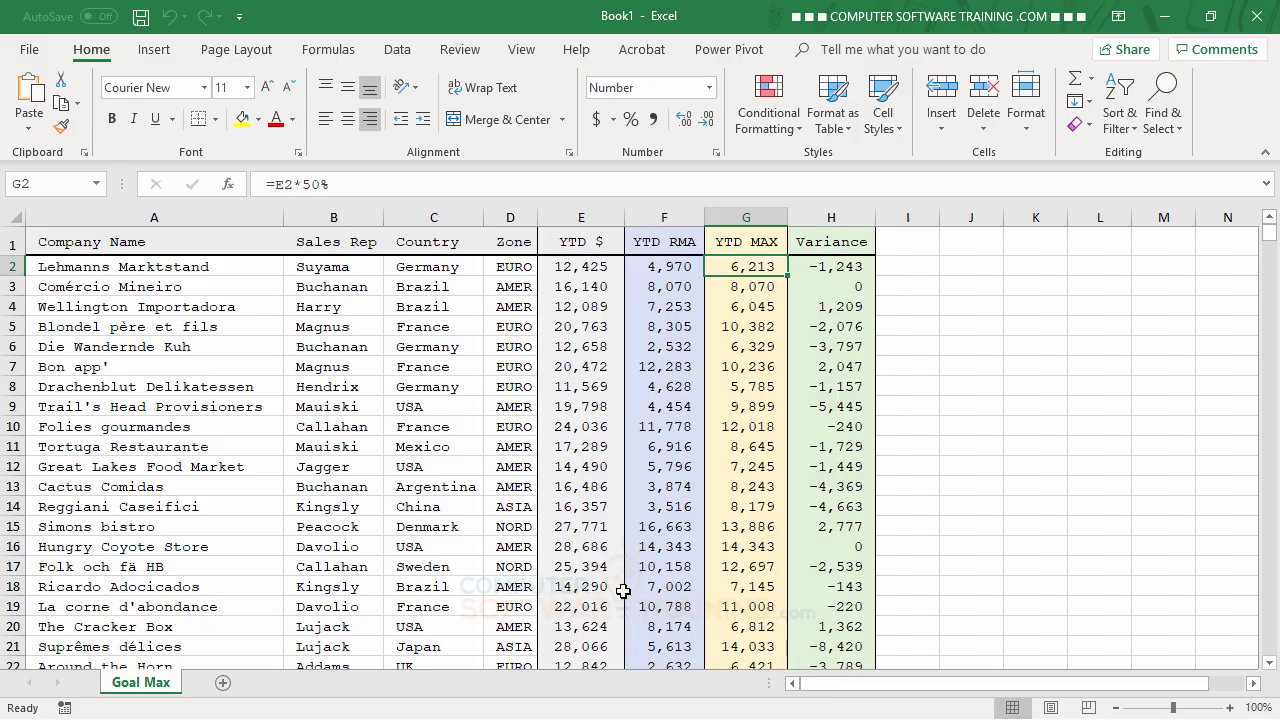
Select all the company data rows below the headers, from A2 through H91
{"action": "scroll", "coordinate": [840, 505], "scroll_direction": "down", "scroll_amount": 1}
{"action": "scroll", "coordinate": [840, 505], "scroll_direction": "down", "scroll_amount": 11}
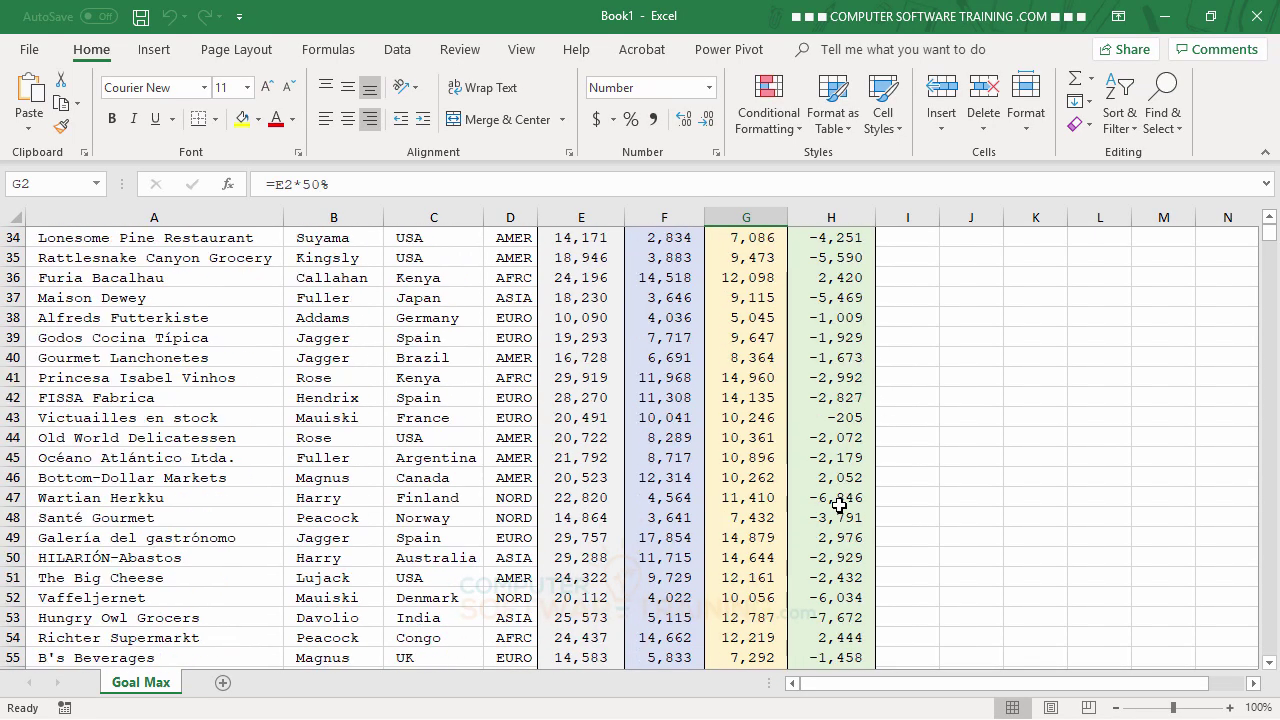
{"action": "scroll", "coordinate": [838, 504], "scroll_direction": "up", "scroll_amount": 11}
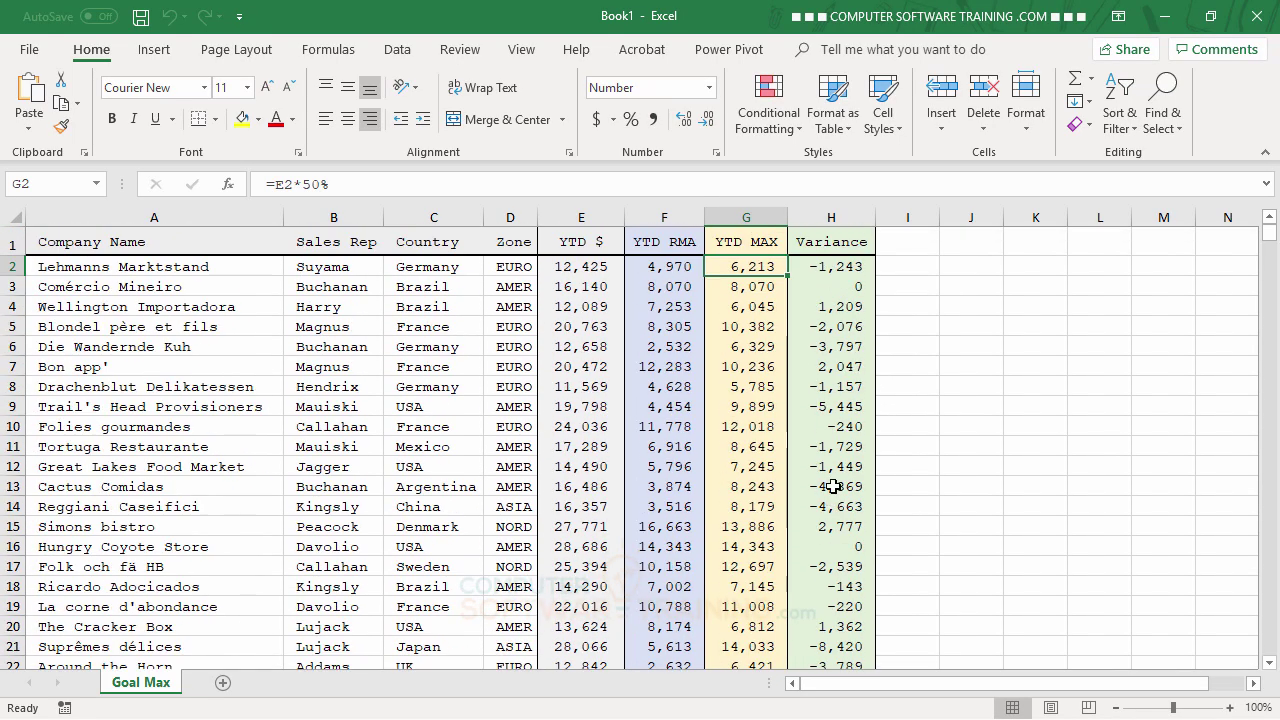
{"action": "left_click", "coordinate": [89, 268]}
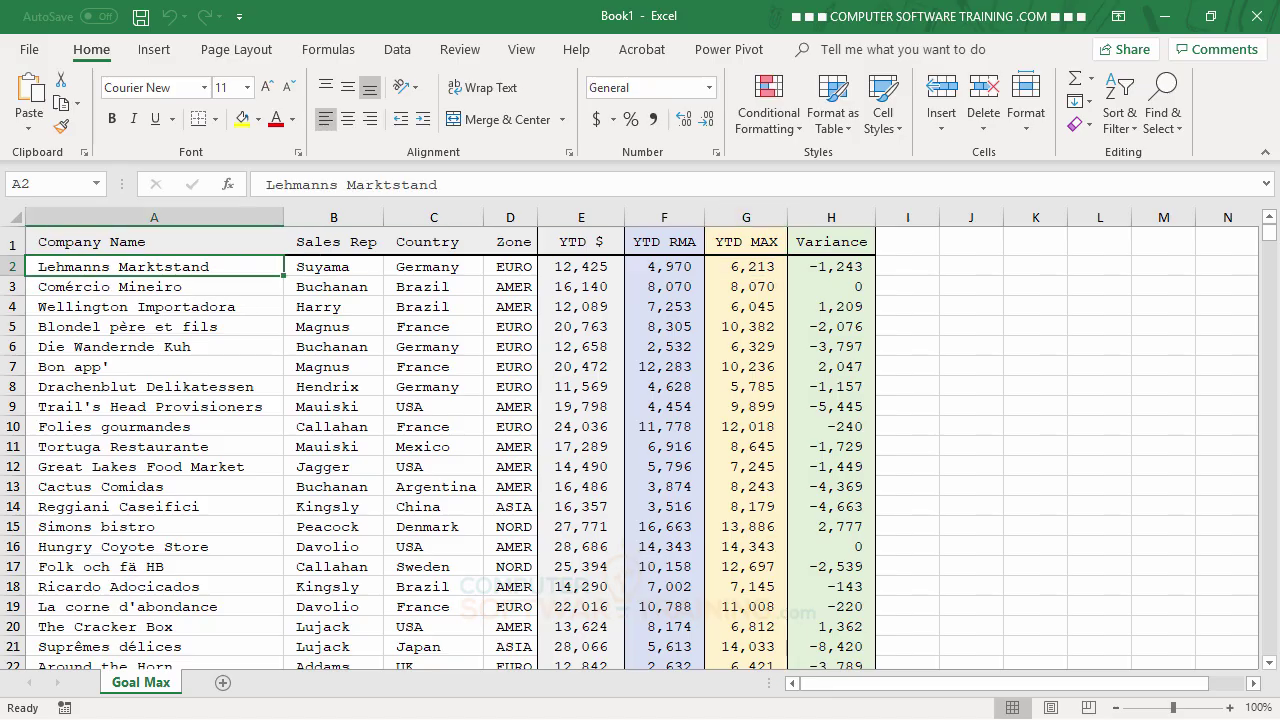
{"action": "key", "text": "ctrl+shift+Right"}
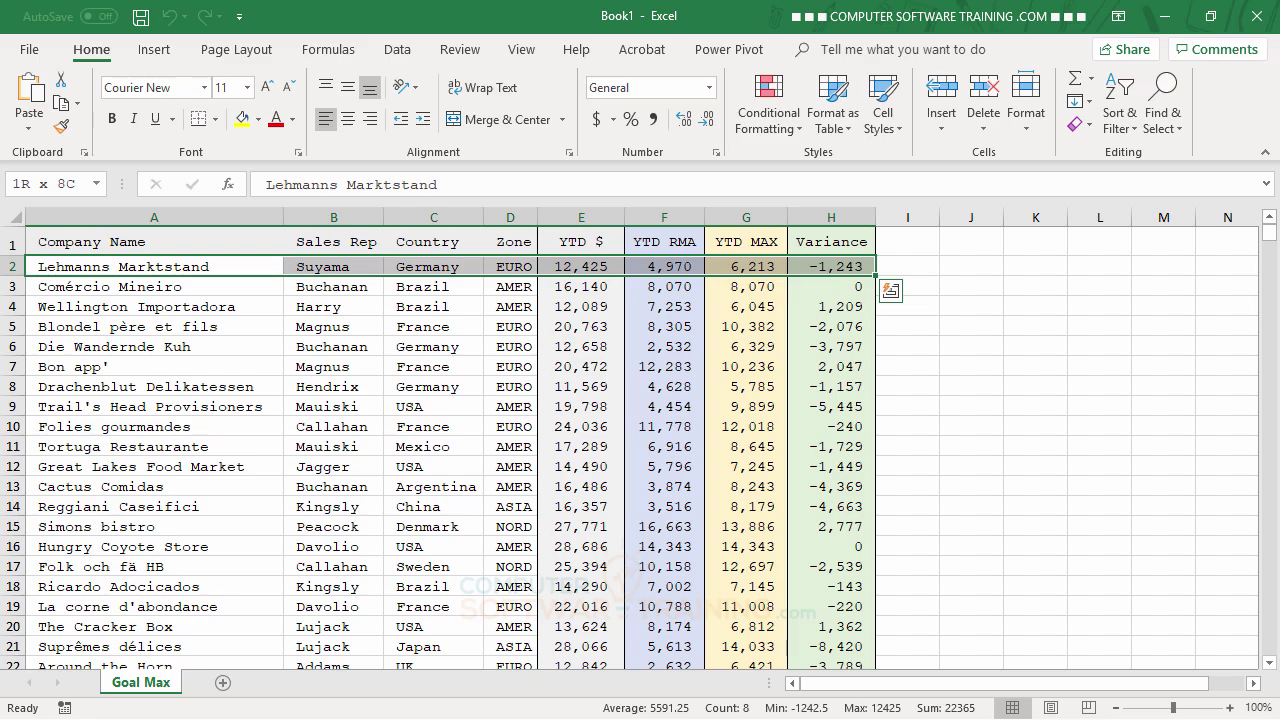
{"action": "key", "text": "ctrl+shift+Down"}
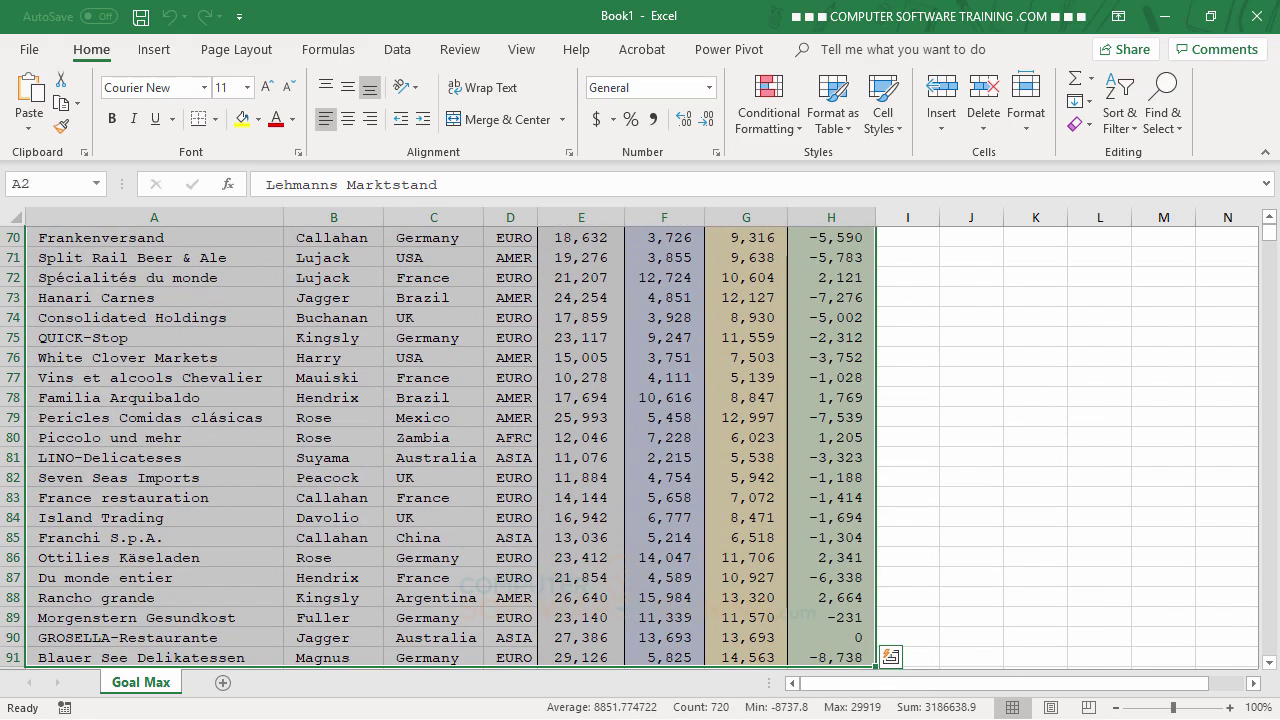
{"action": "left_click_drag", "start_coordinate": [1268, 236], "coordinate": [1274, 232]}
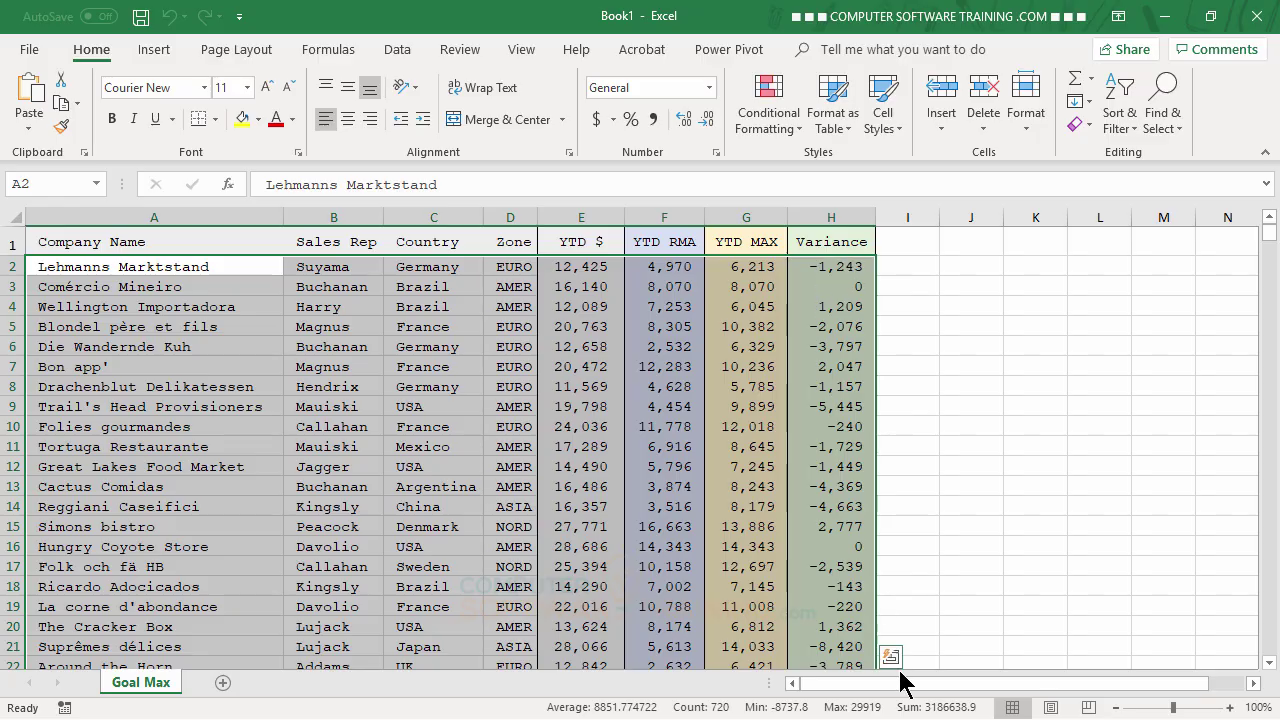
{"action": "left_click", "coordinate": [777, 126]}
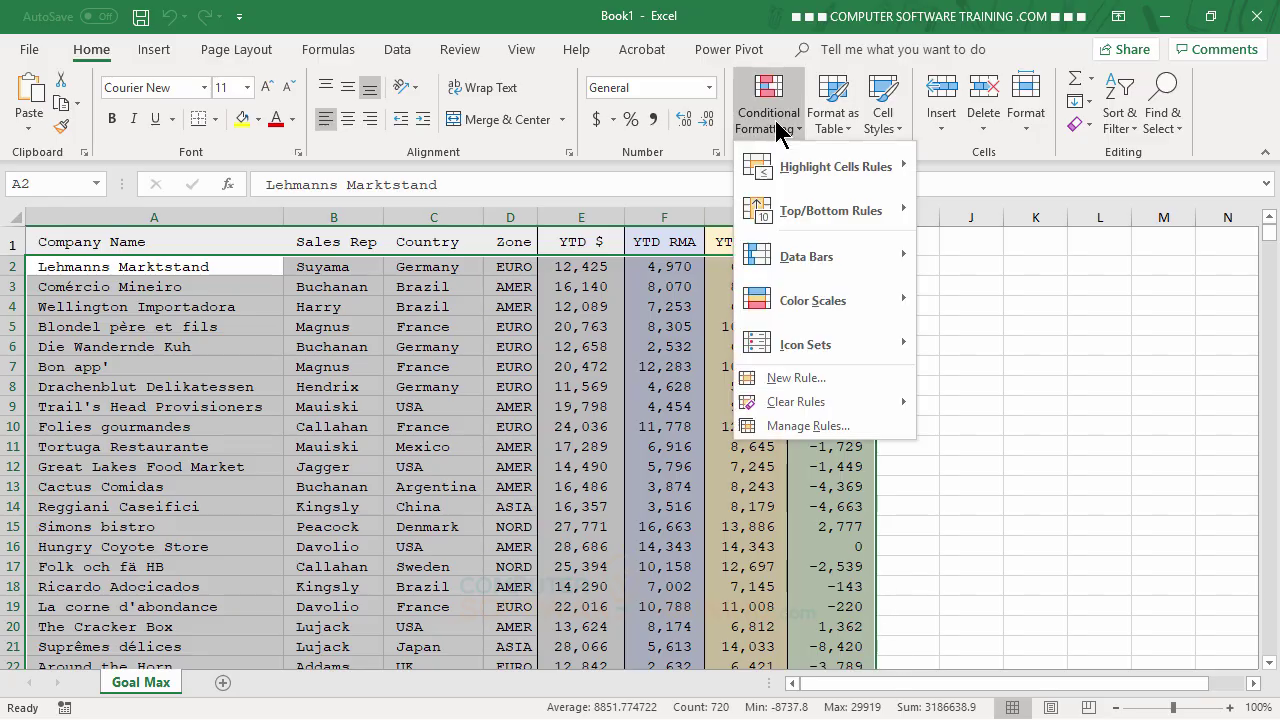
{"action": "left_click", "coordinate": [805, 428]}
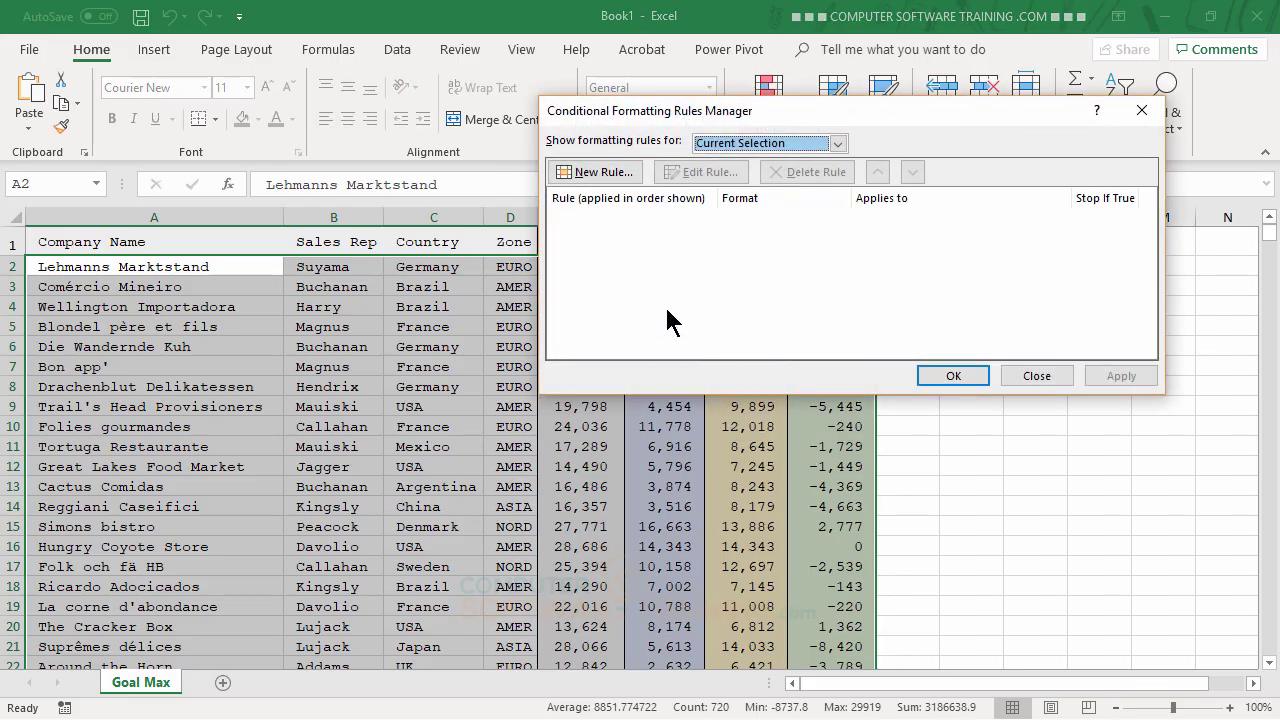
{"action": "left_click", "coordinate": [1030, 377]}
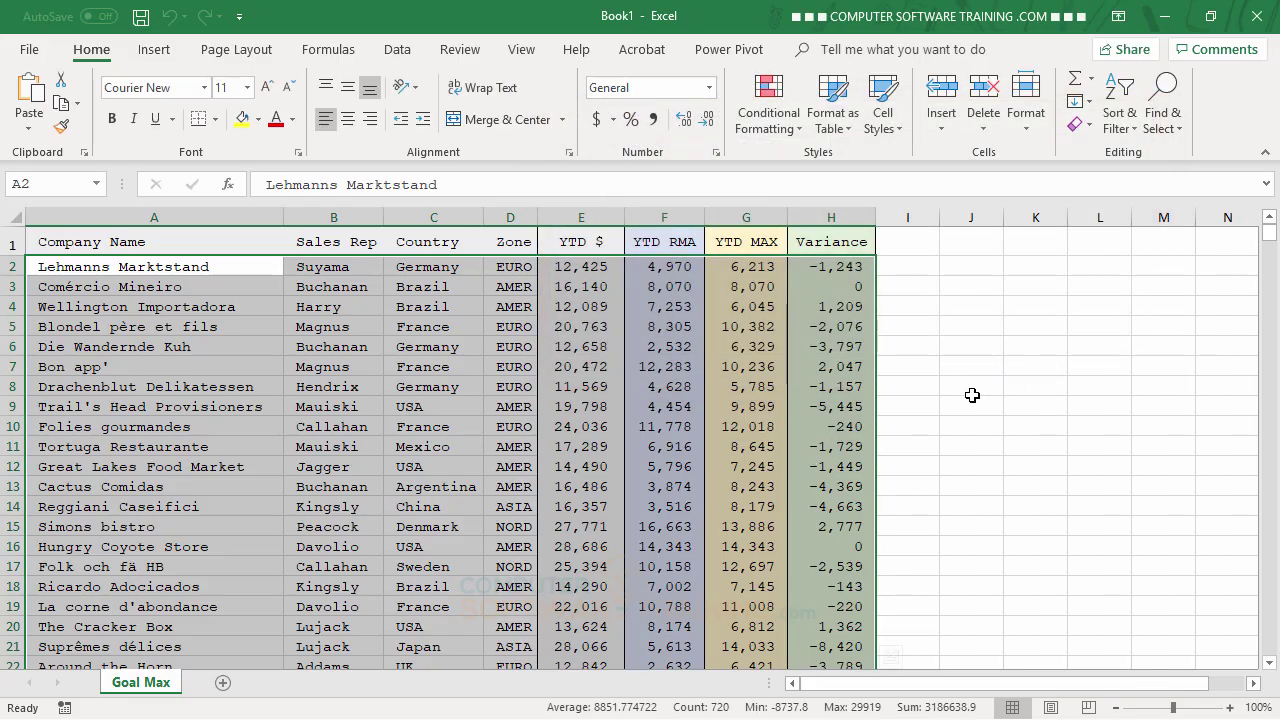
Create a conditional formatting rule for the selected rows that uses the formula =$H2>0
{"action": "left_click", "coordinate": [771, 132]}
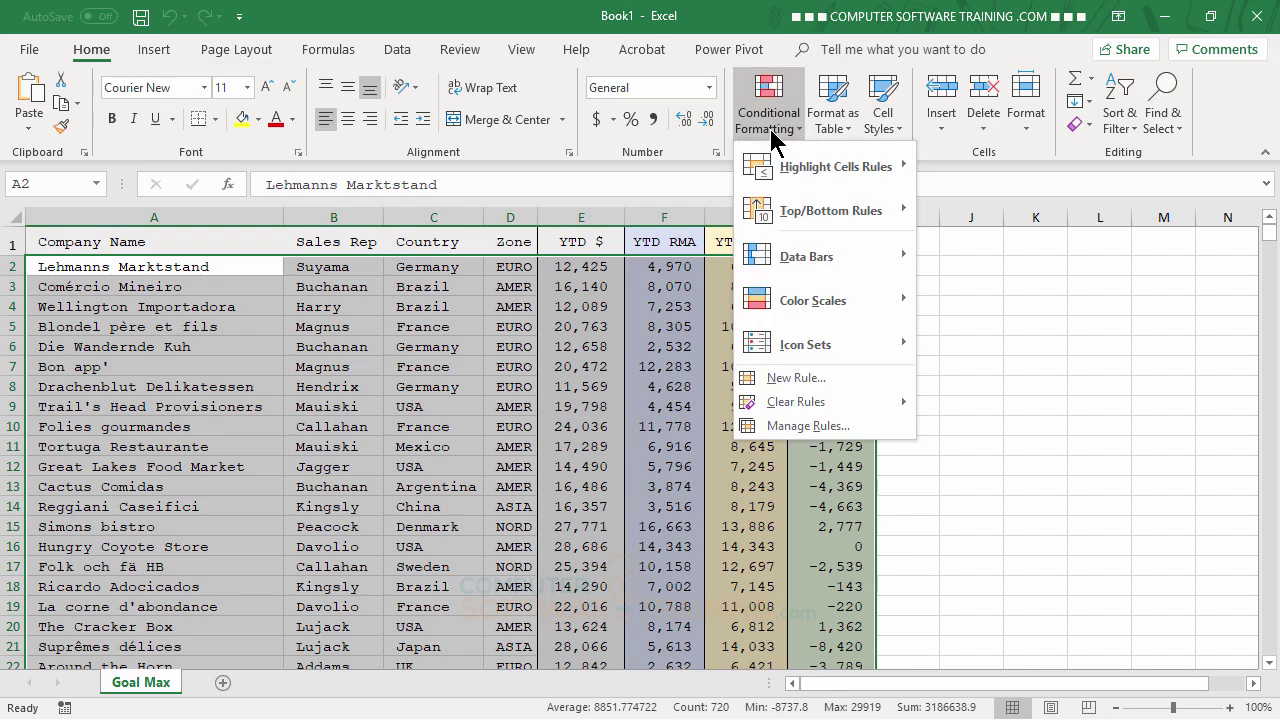
{"action": "left_click", "coordinate": [795, 378]}
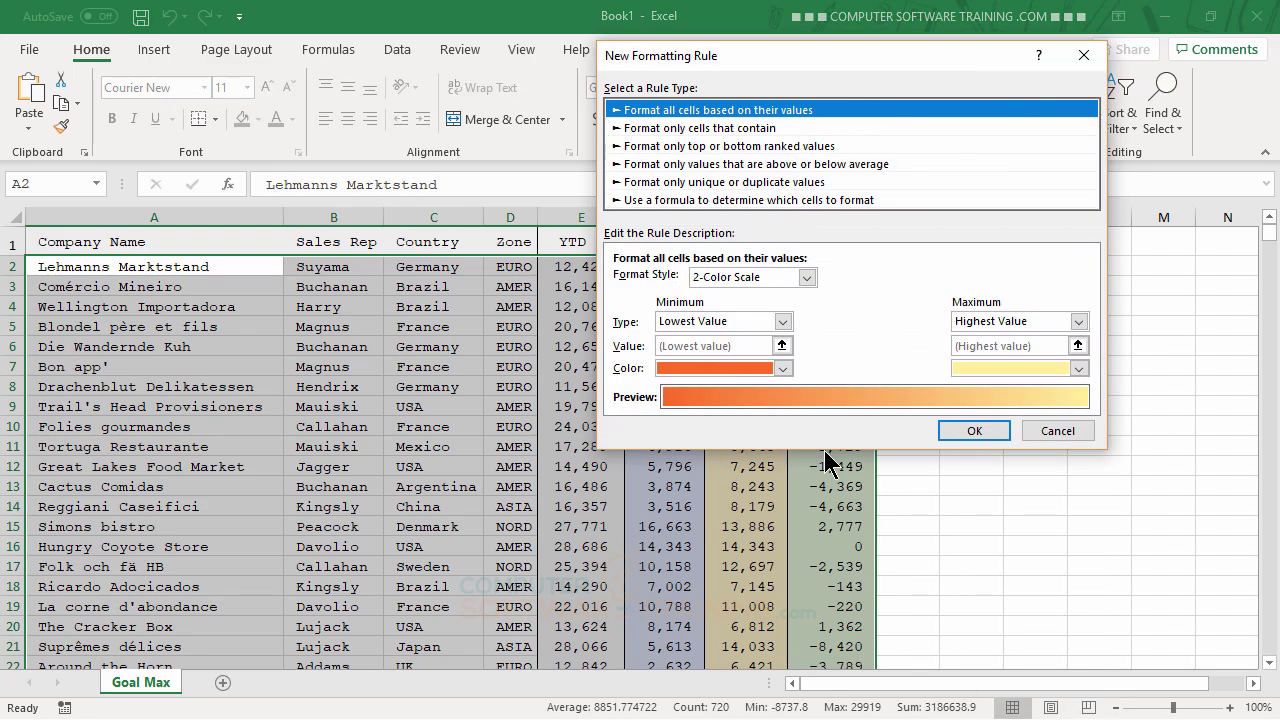
{"action": "left_click", "coordinate": [658, 199]}
{"action": "left_click", "coordinate": [652, 283]}
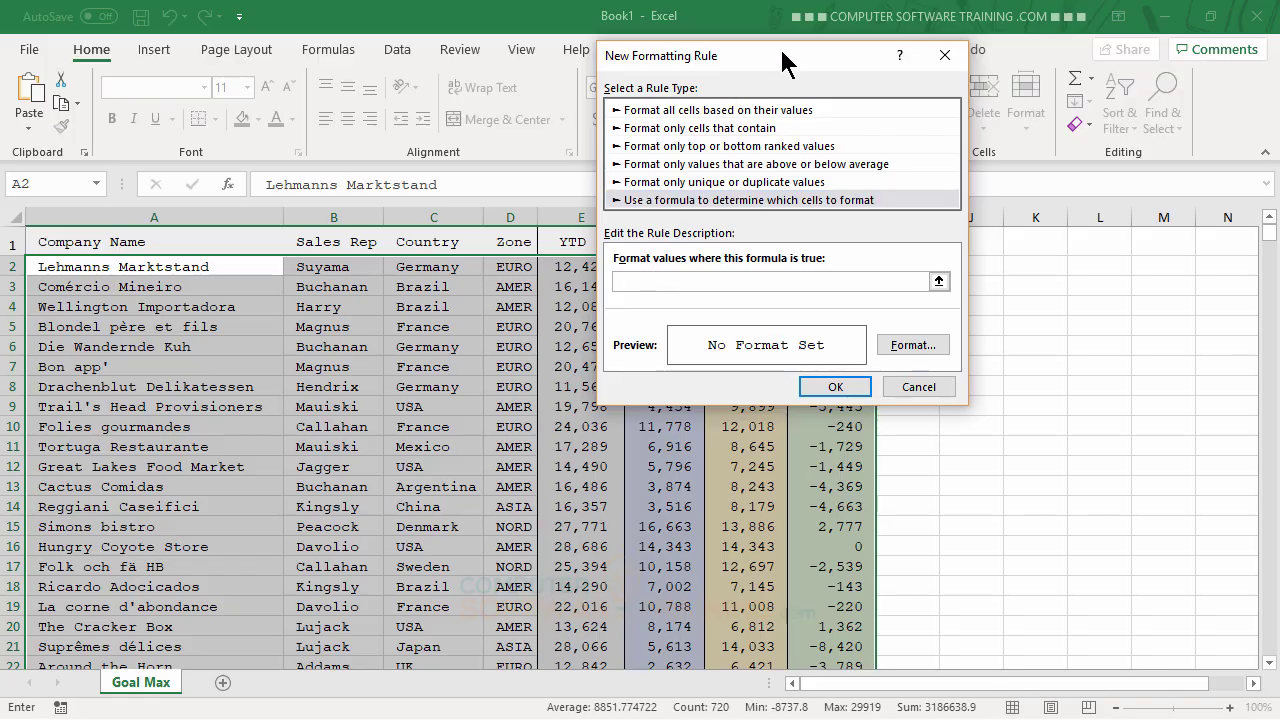
{"action": "left_click_drag", "start_coordinate": [786, 57], "coordinate": [430, 75]}
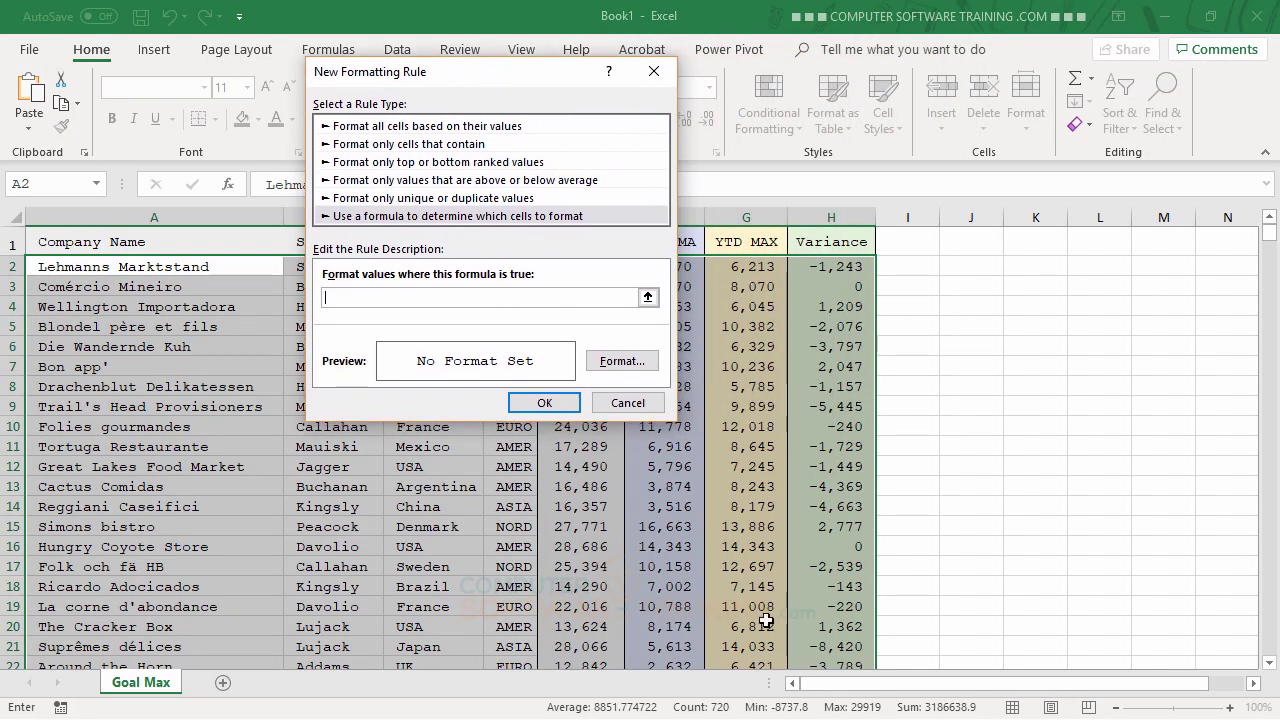
{"action": "type", "text": "="}
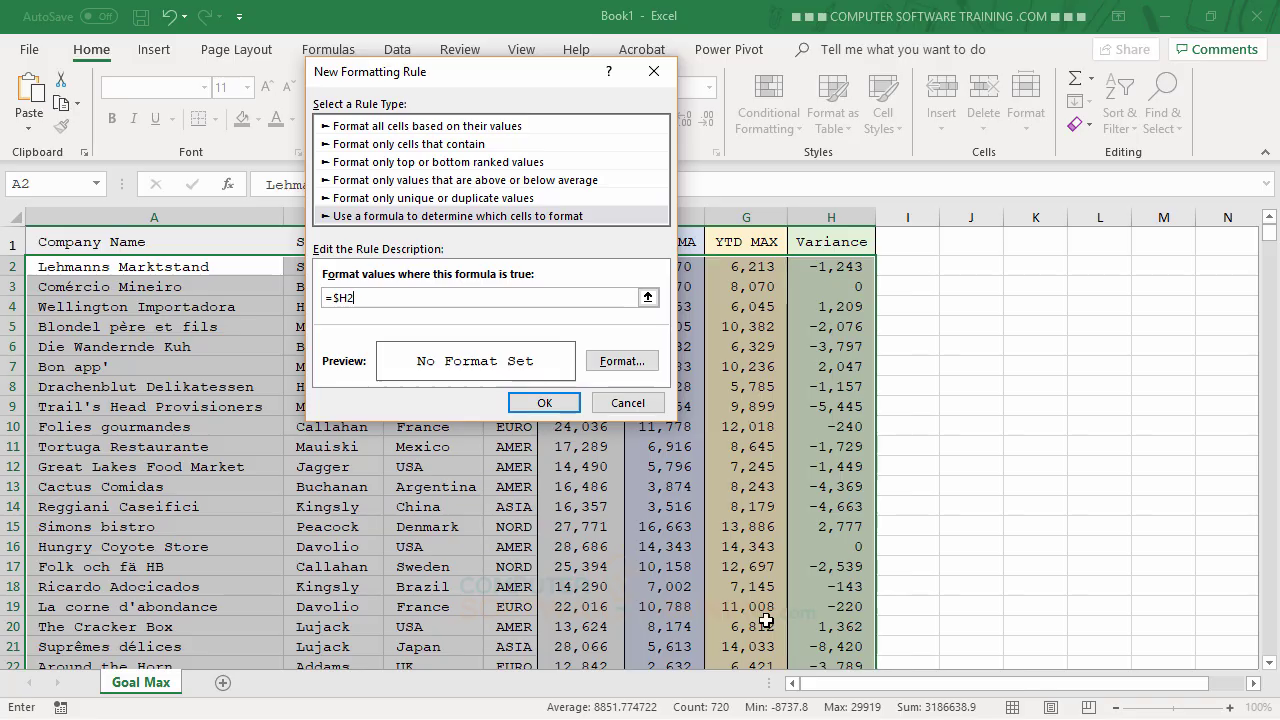
{"action": "type", "text": ">0"}
Give the rule a light blue background fill and apply it to the selected rows
{"action": "left_click", "coordinate": [622, 362]}
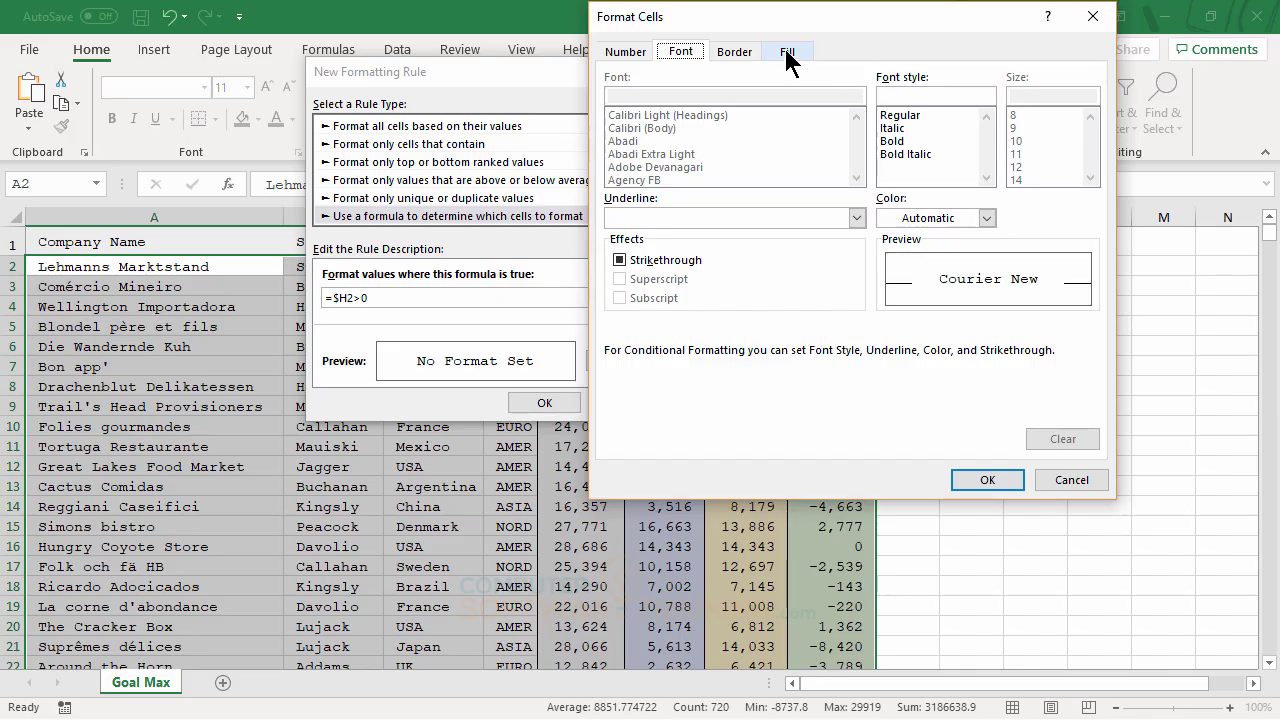
{"action": "left_click", "coordinate": [788, 53]}
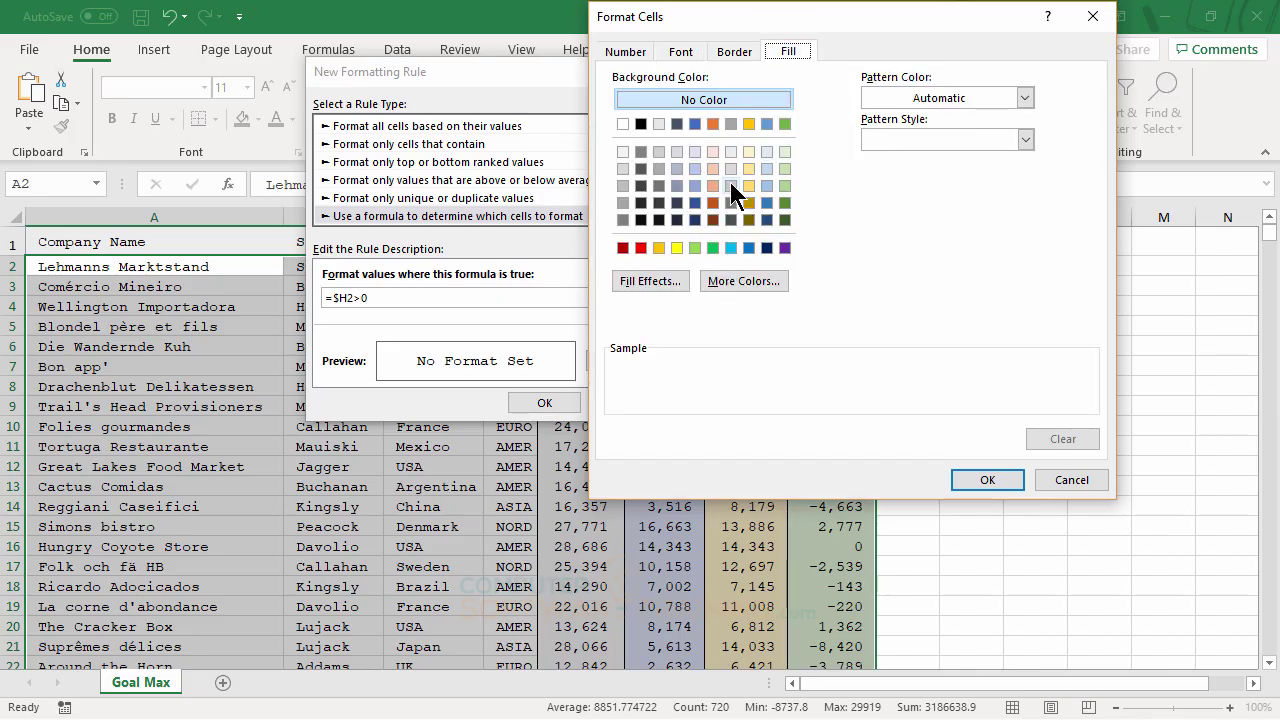
{"action": "left_click", "coordinate": [767, 185]}
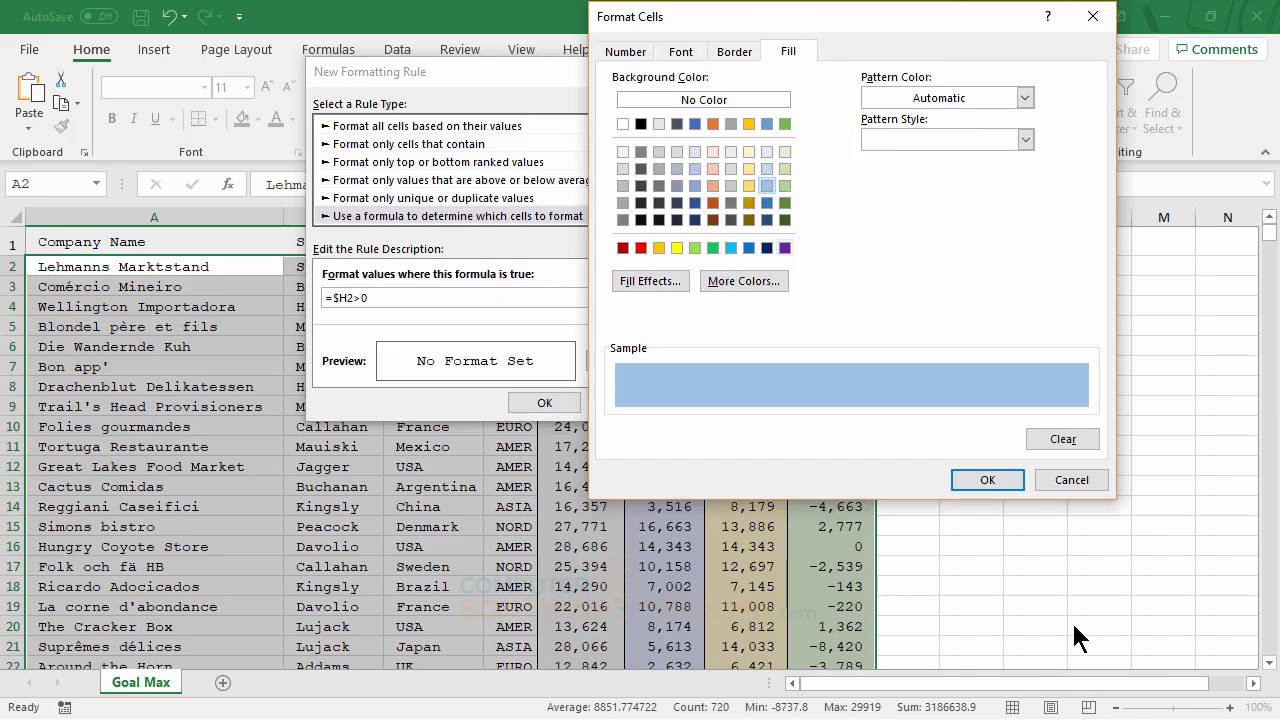
{"action": "left_click", "coordinate": [985, 480]}
{"action": "left_click", "coordinate": [544, 404]}
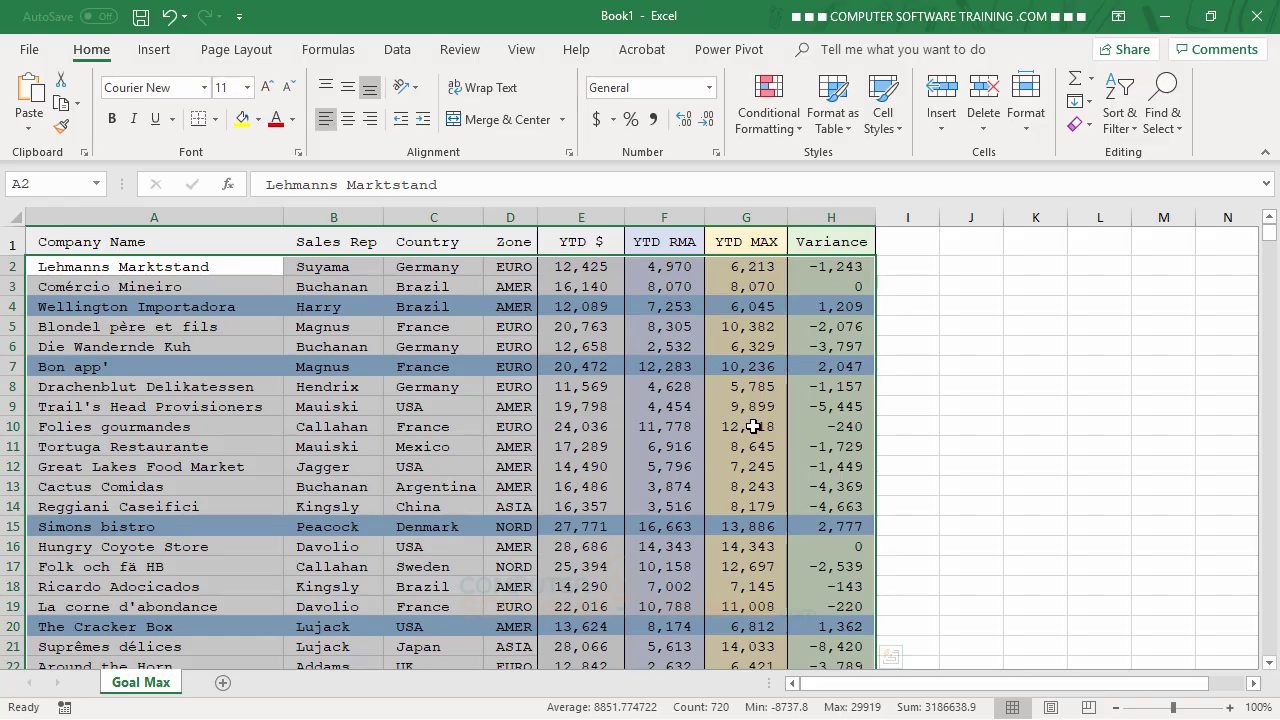
Set the YTD RMA value for Folies gourmandes in F10 to 14000
{"action": "left_click", "coordinate": [658, 428]}
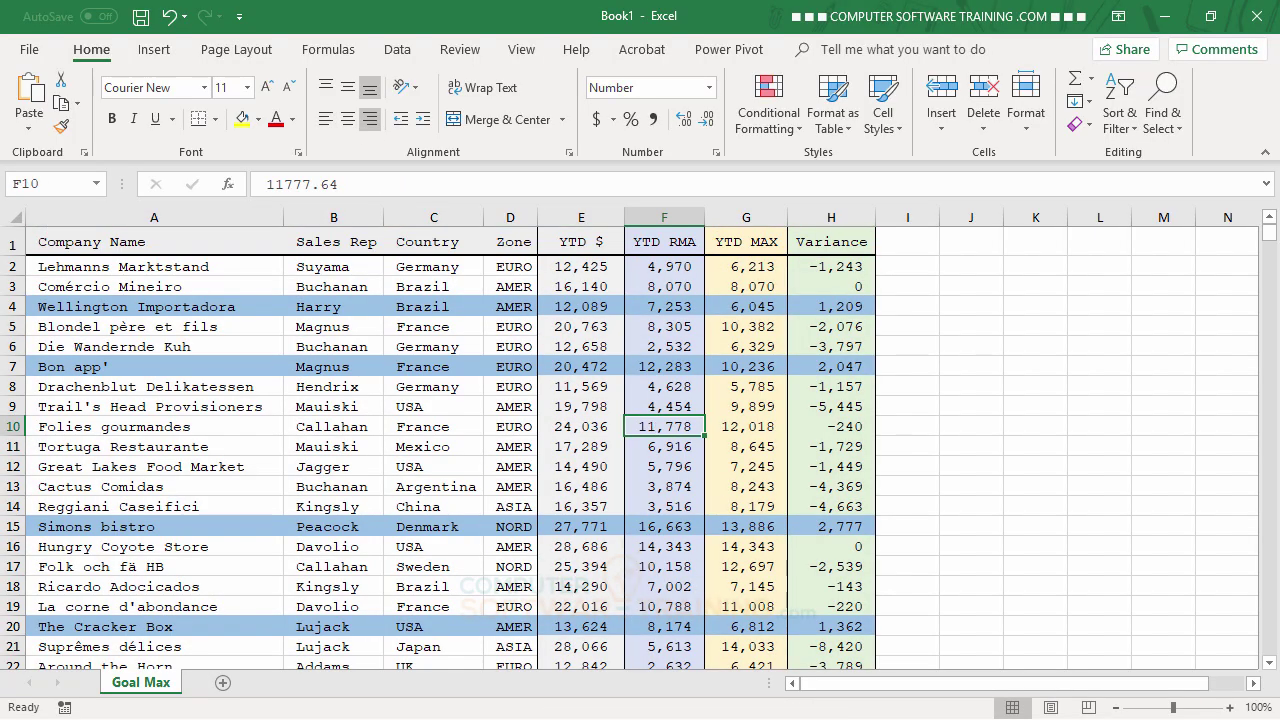
{"action": "type", "text": "14000"}
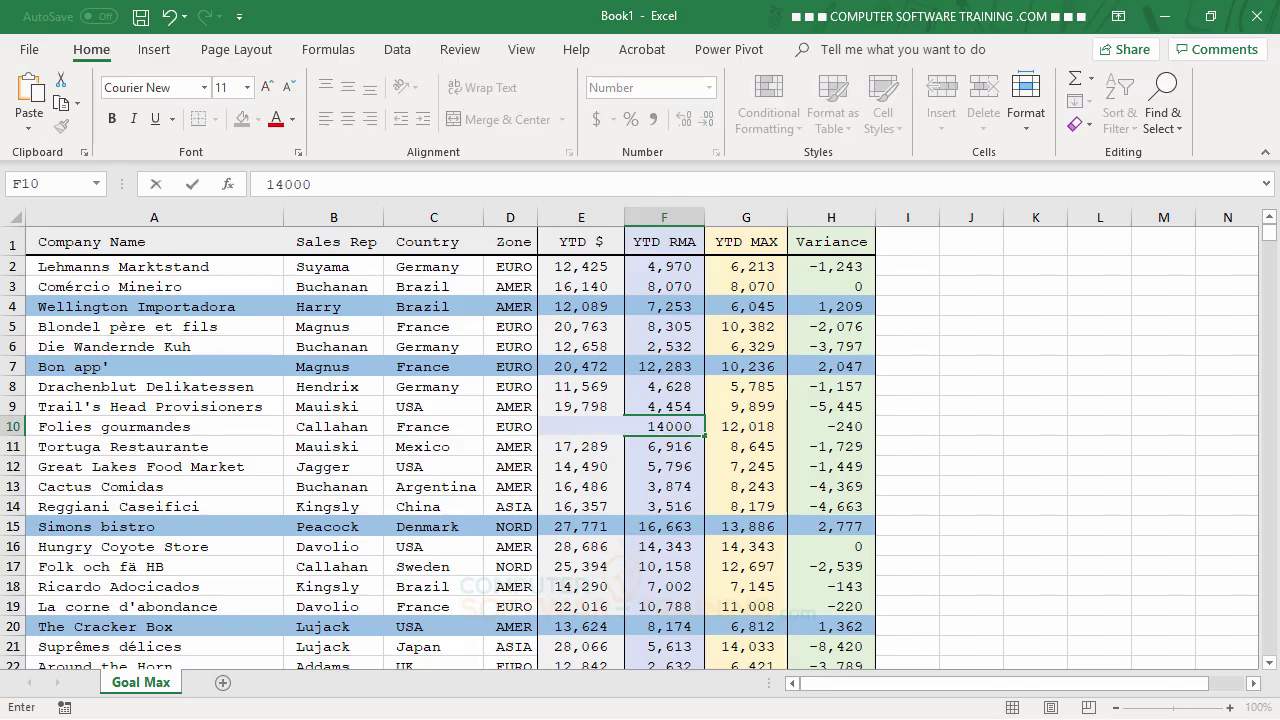
{"action": "key", "text": "Return"}
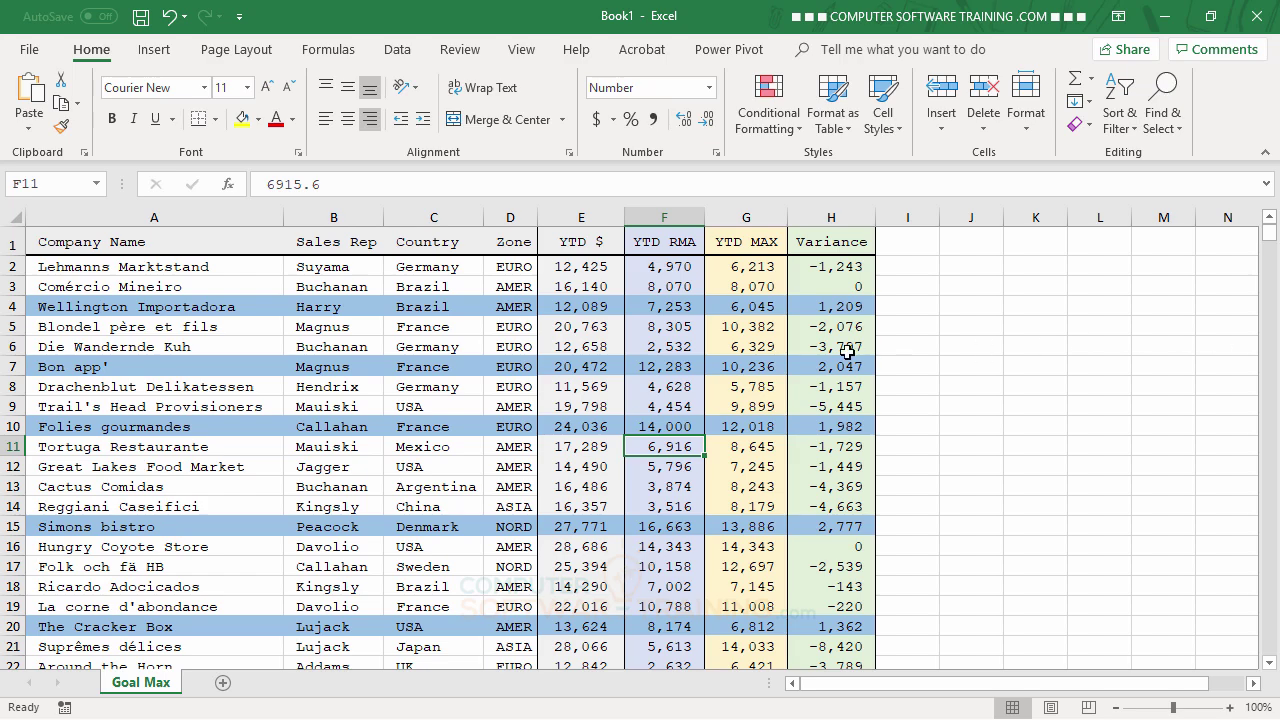
Delete the entire Variance column H from the sheet
{"action": "left_click", "coordinate": [826, 266]}
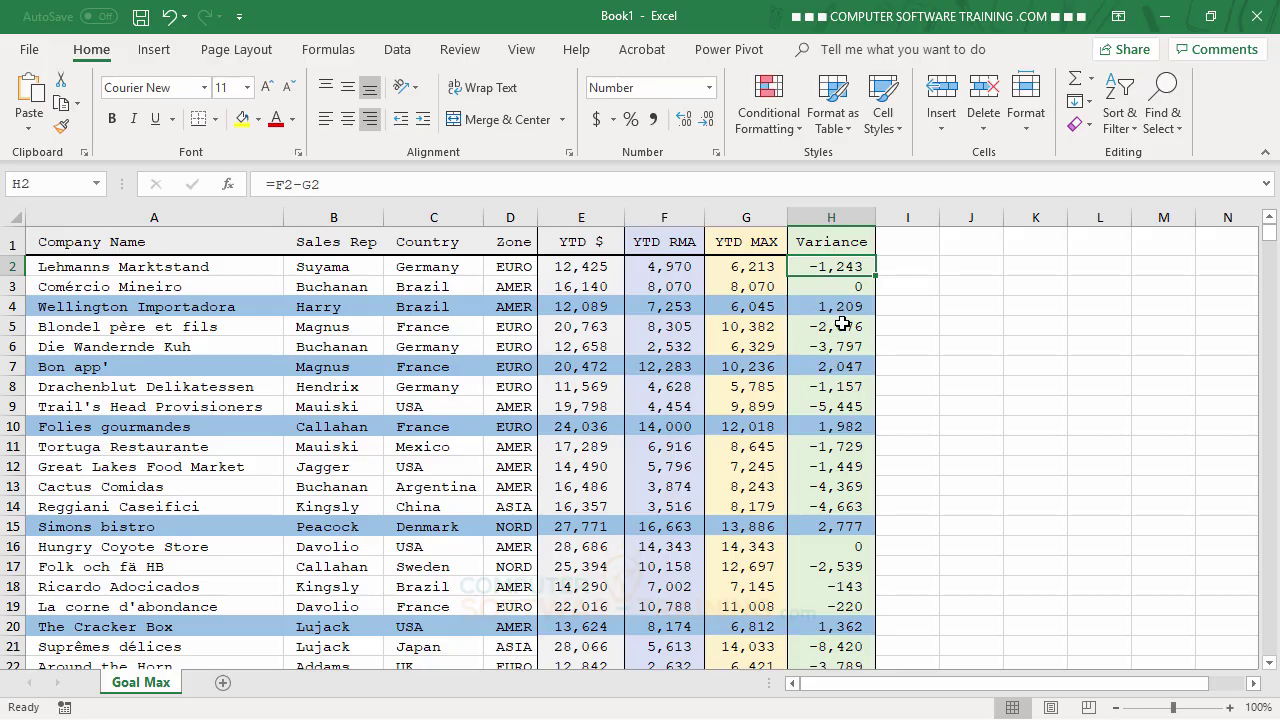
{"action": "left_click", "coordinate": [830, 215]}
{"action": "right_click", "coordinate": [830, 216]}
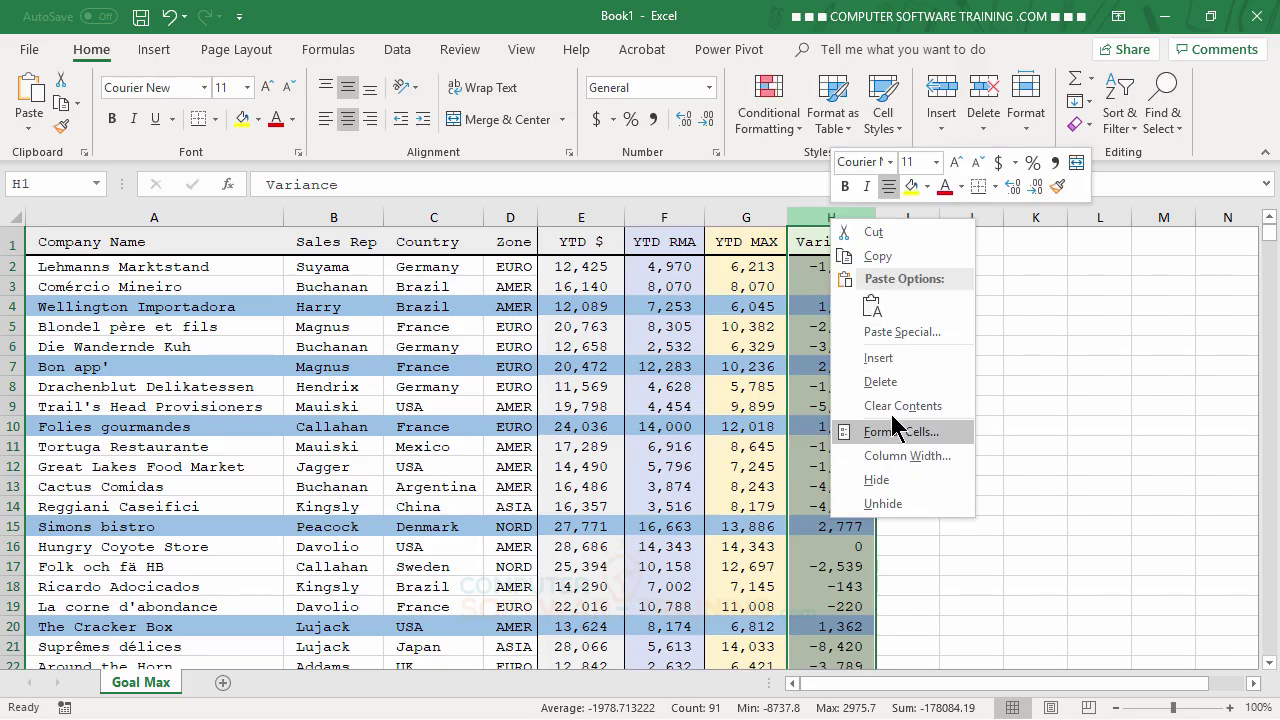
{"action": "left_click", "coordinate": [888, 383]}
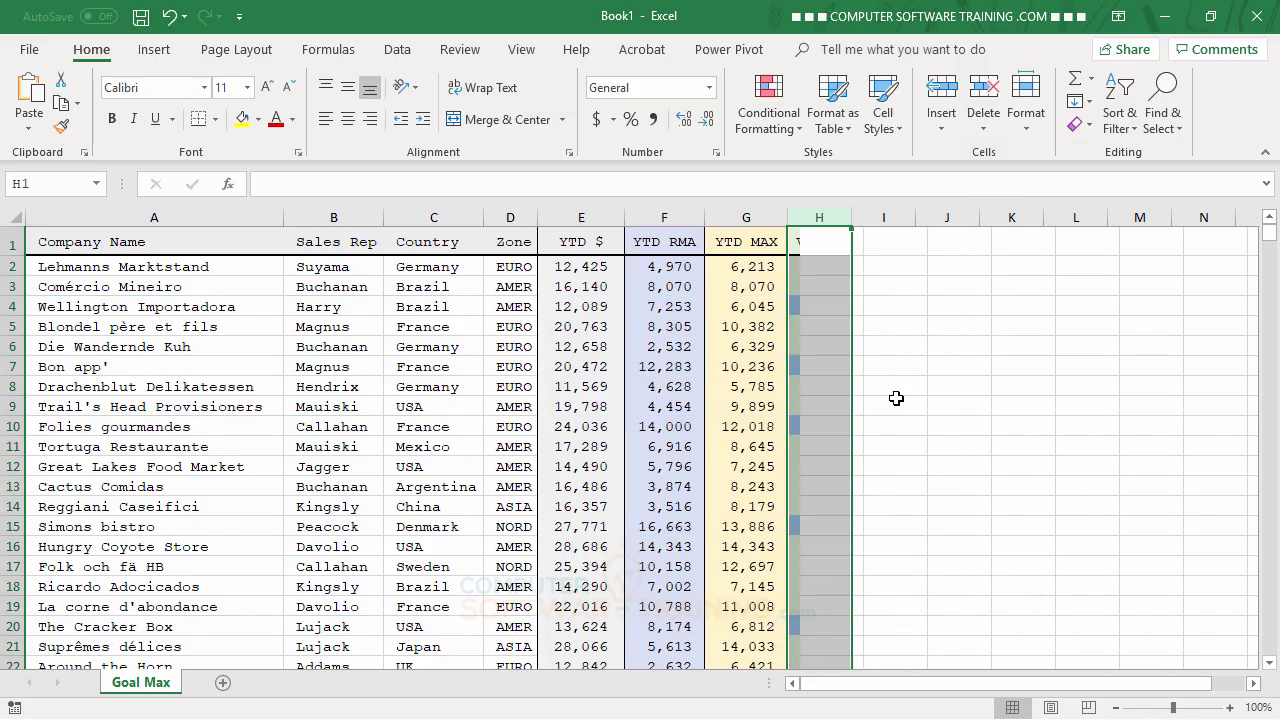
{"action": "left_click", "coordinate": [810, 350]}
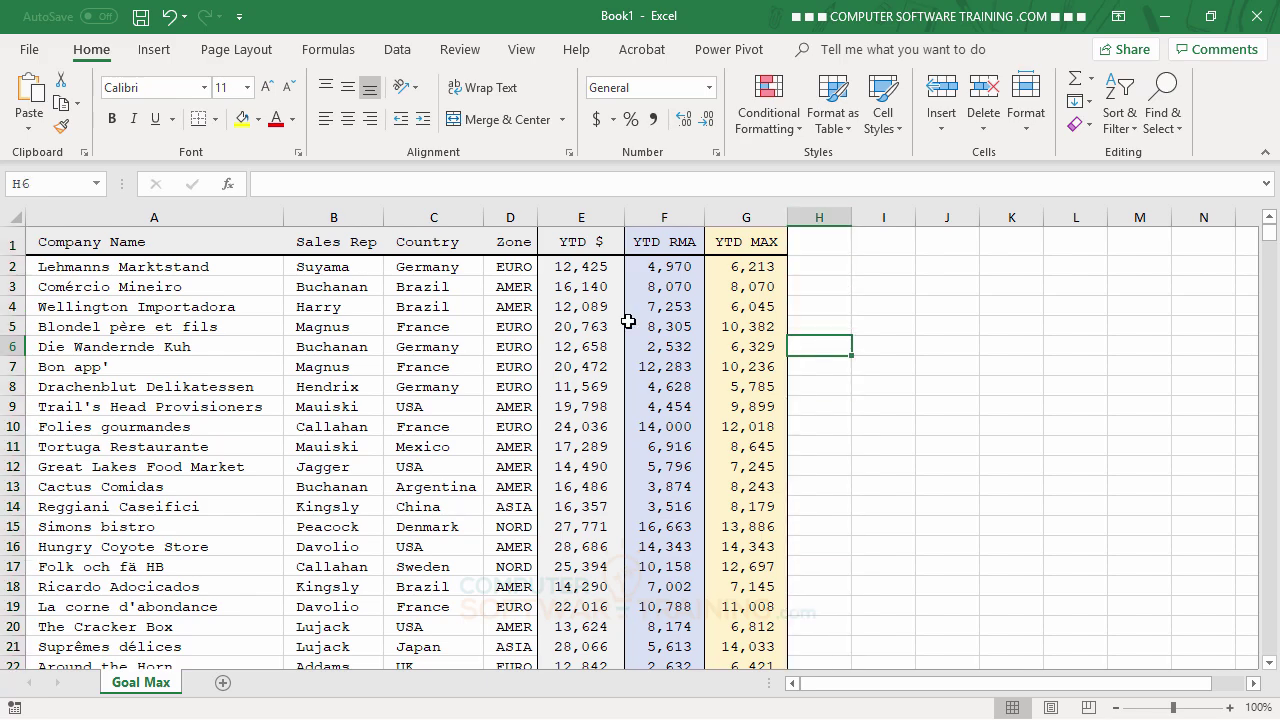
Clear the conditional formatting rules from the entire sheet
{"action": "left_click", "coordinate": [660, 325]}
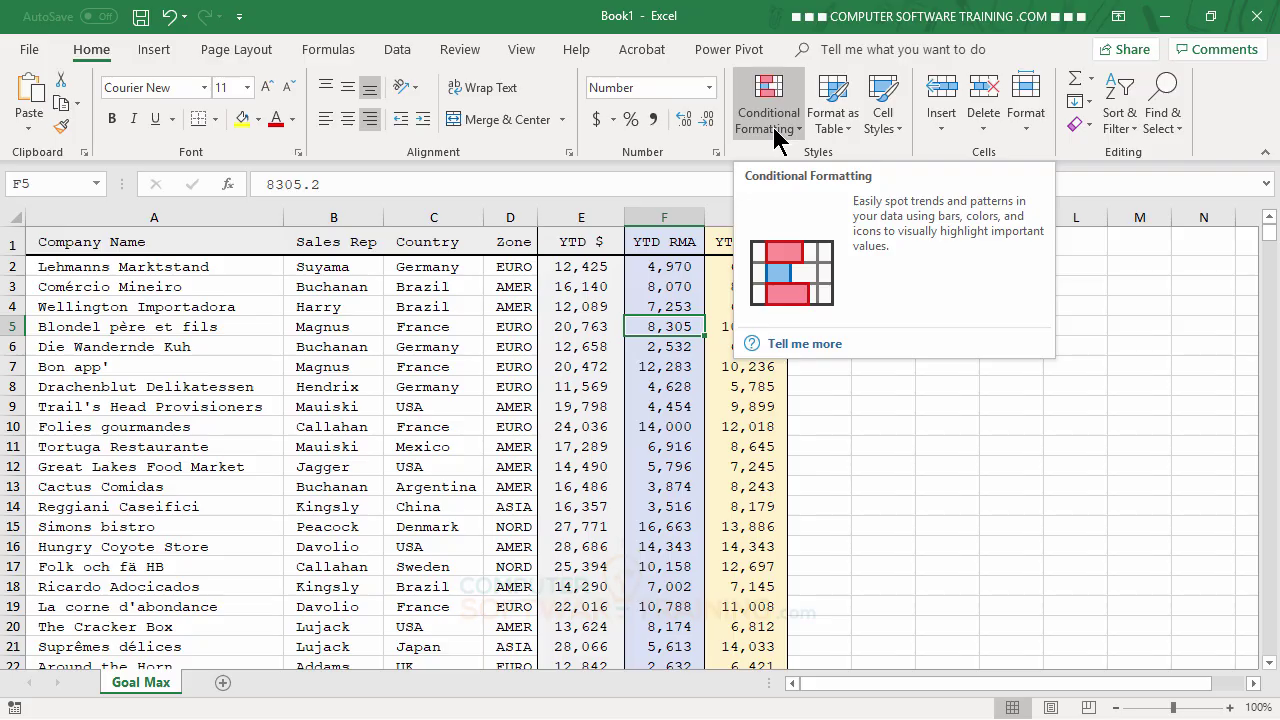
{"action": "left_click", "coordinate": [774, 130]}
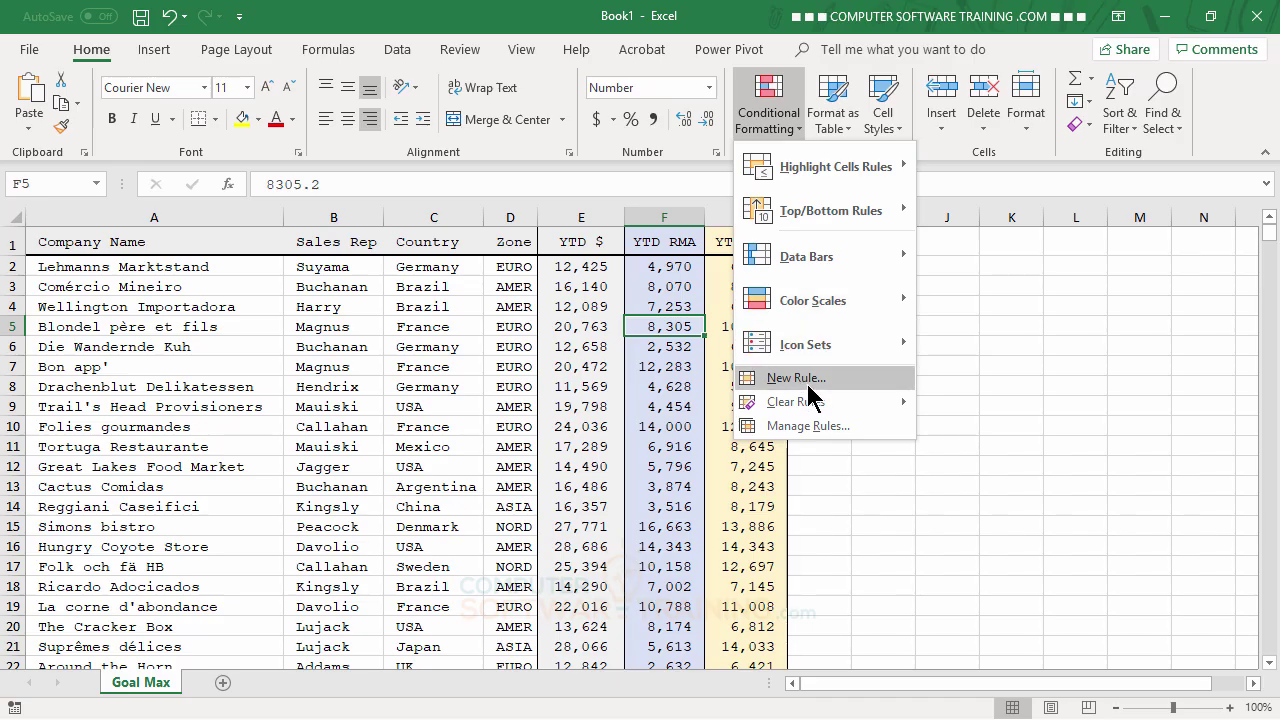
{"action": "mouse_move", "coordinate": [900, 408]}
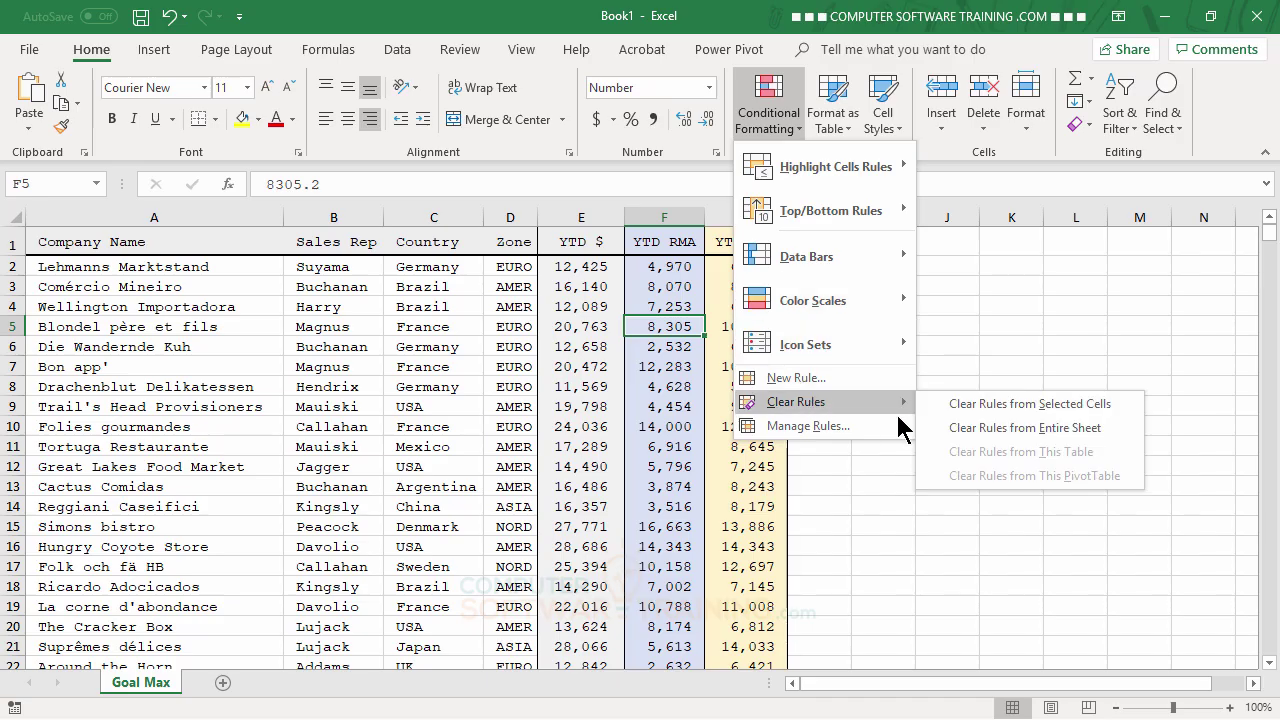
{"action": "left_click", "coordinate": [1030, 429]}
{"action": "left_click", "coordinate": [542, 386]}
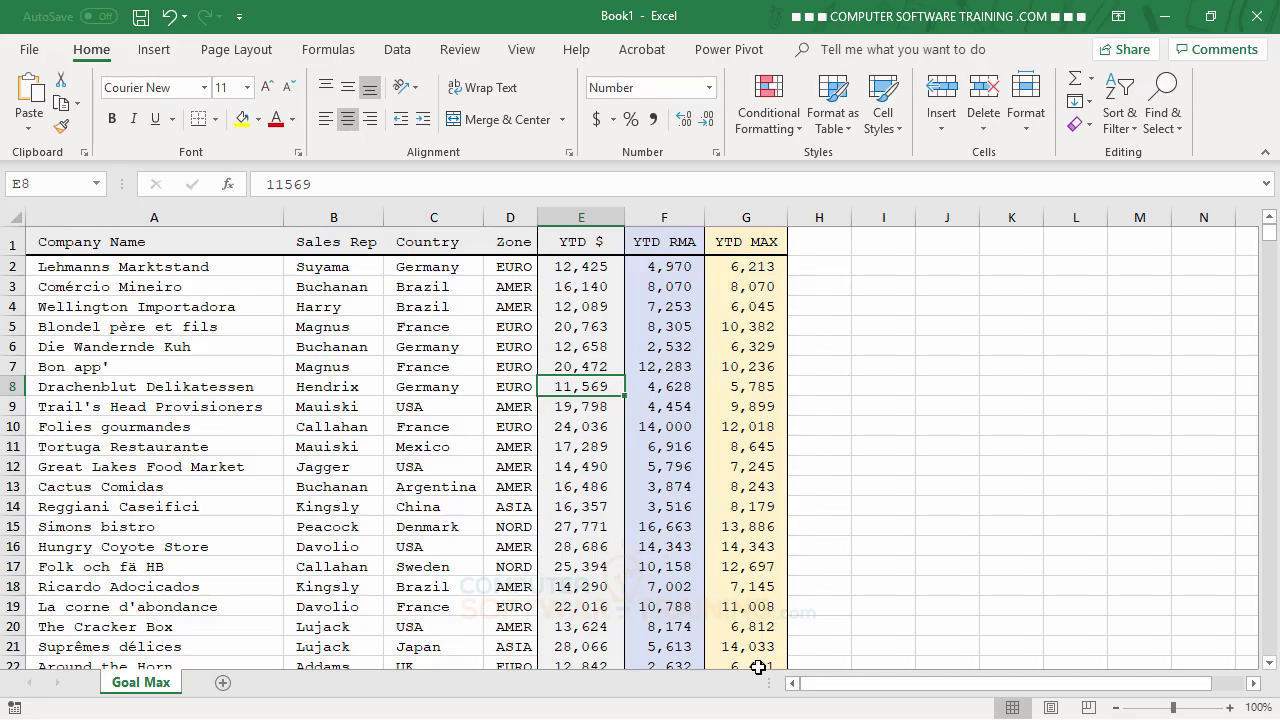
Create a new formula-based conditional formatting rule for A2:G91 using the formula =($F2-$G2)>0
{"action": "left_click", "coordinate": [119, 268]}
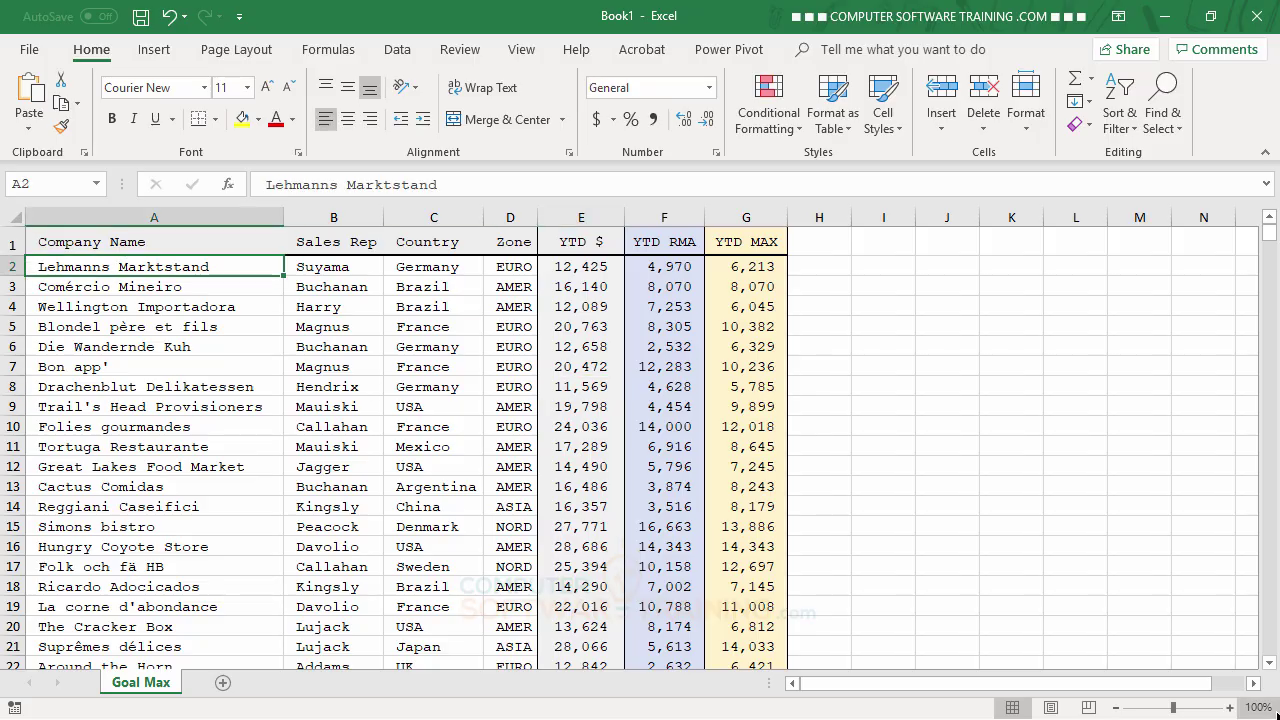
{"action": "key", "text": "ctrl+shift+Right"}
{"action": "key", "text": "ctrl+shift+Down"}
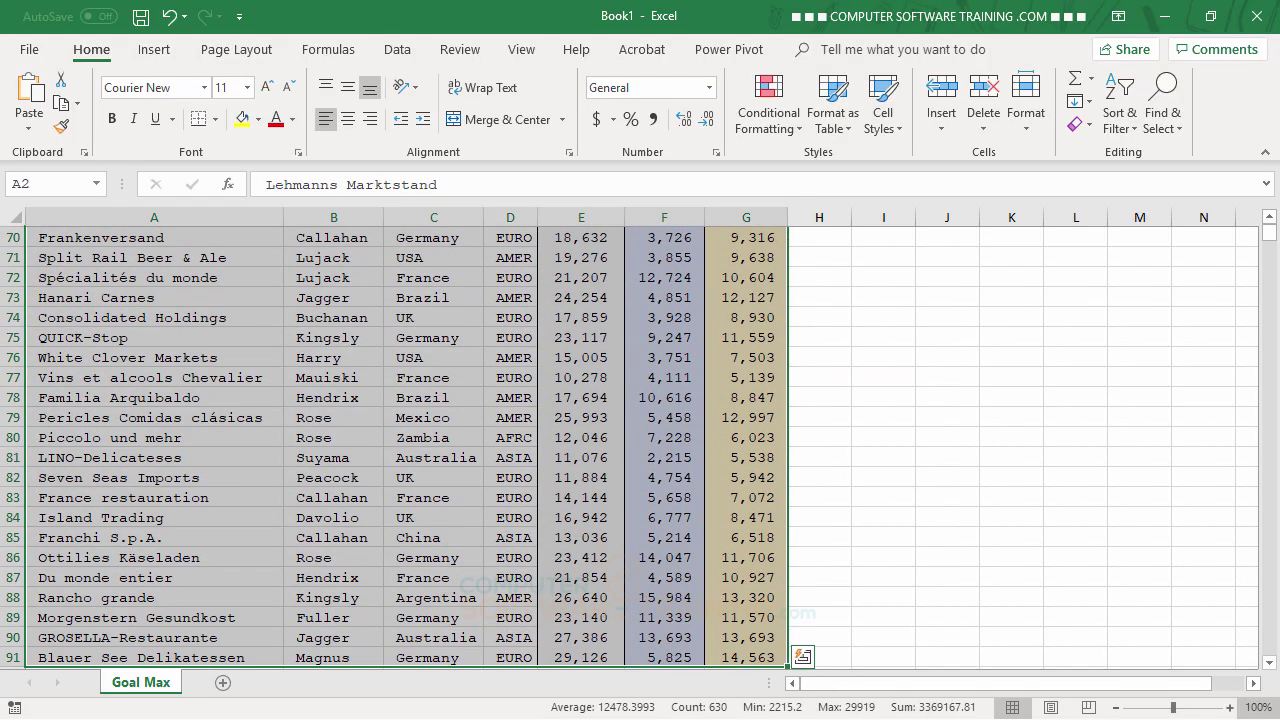
{"action": "scroll", "coordinate": [1016, 596], "scroll_direction": "up", "scroll_amount": 5}
{"action": "scroll", "coordinate": [1026, 572], "scroll_direction": "up", "scroll_amount": 8}
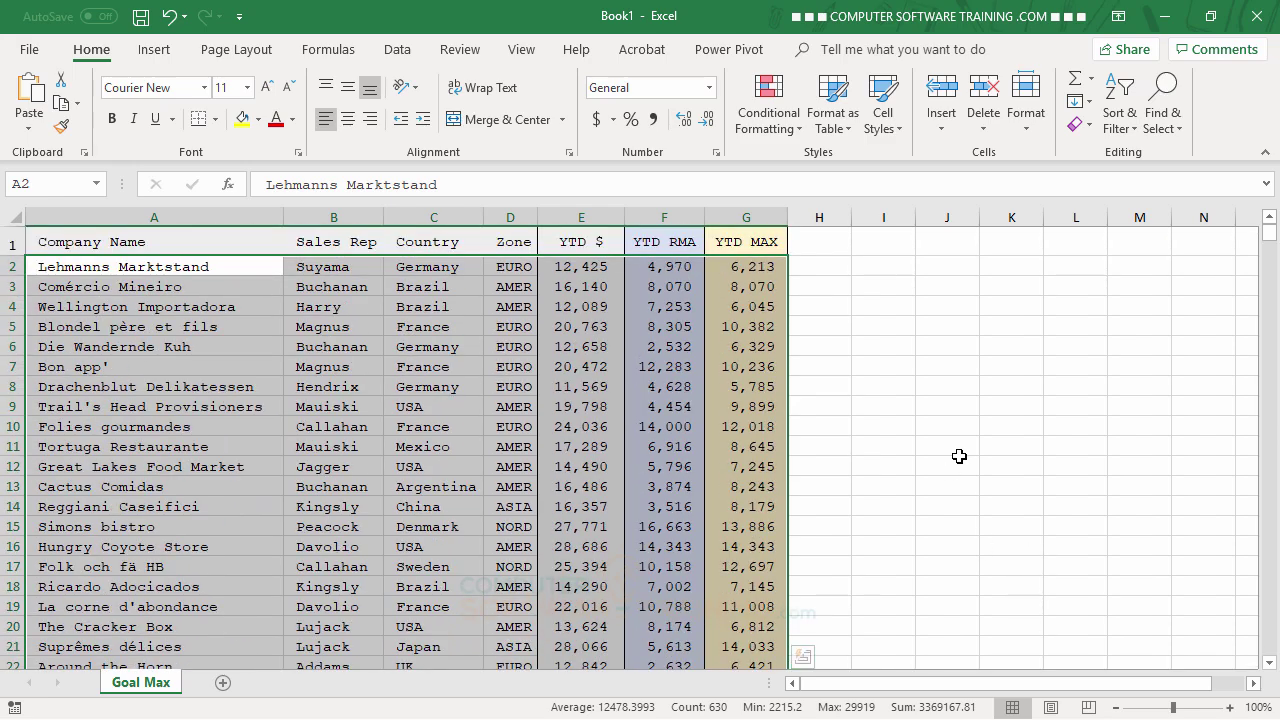
{"action": "left_click", "coordinate": [775, 130]}
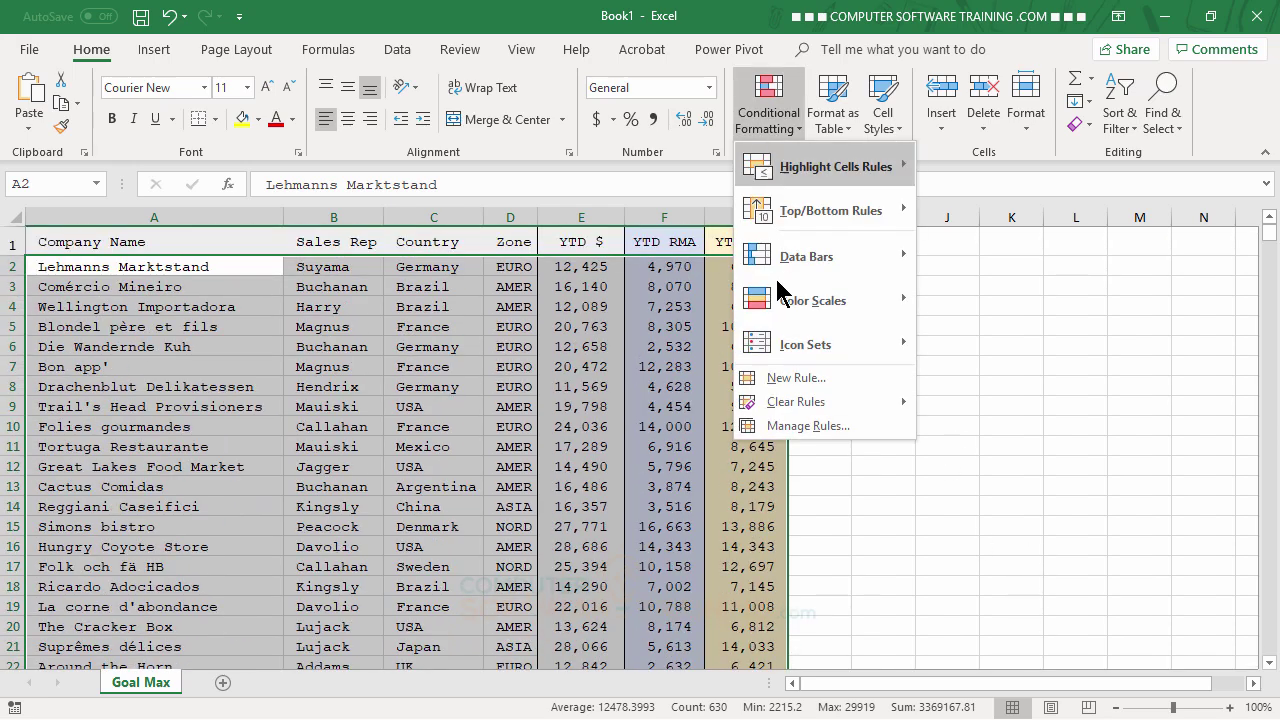
{"action": "left_click", "coordinate": [790, 378]}
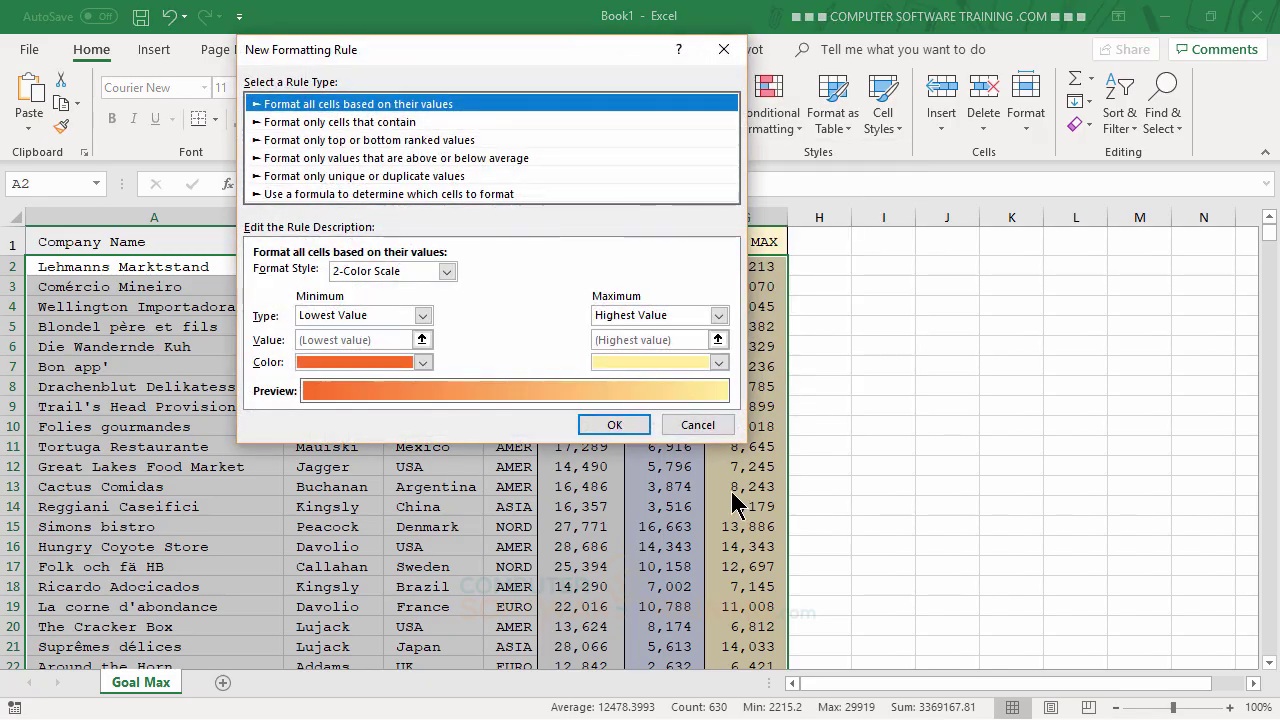
{"action": "left_click", "coordinate": [362, 194]}
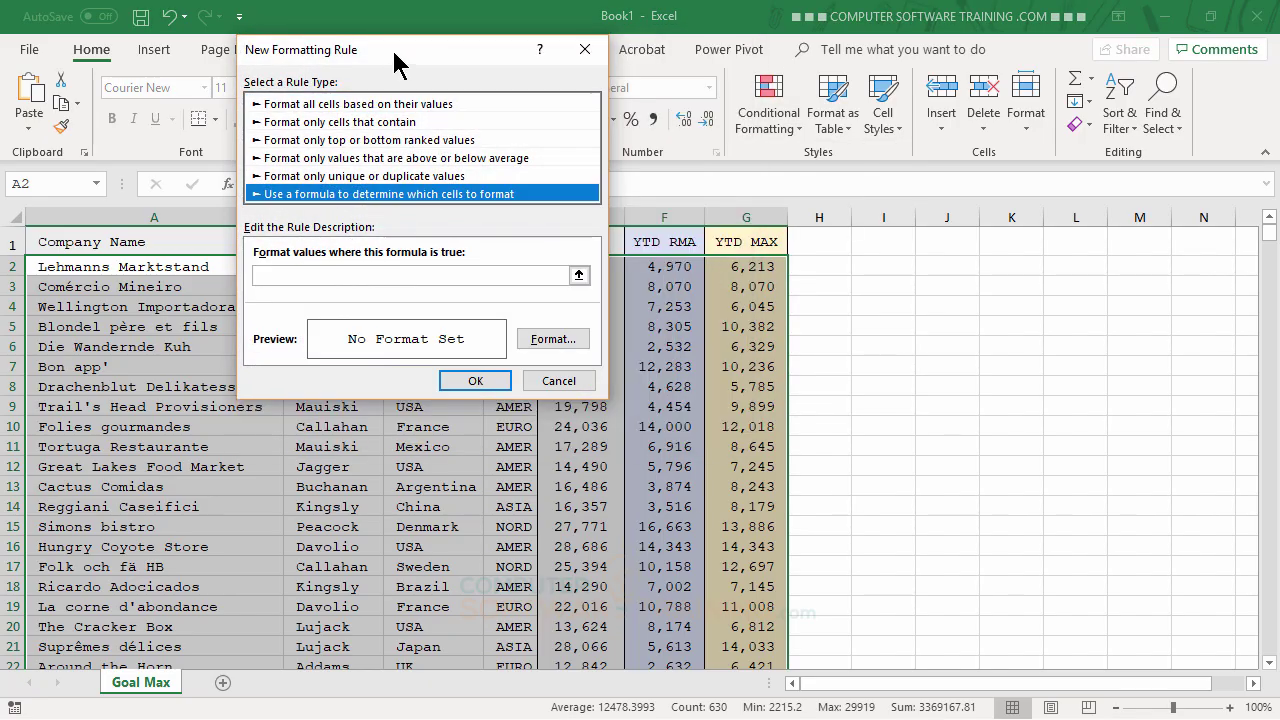
{"action": "left_click_drag", "start_coordinate": [400, 65], "coordinate": [305, 95]}
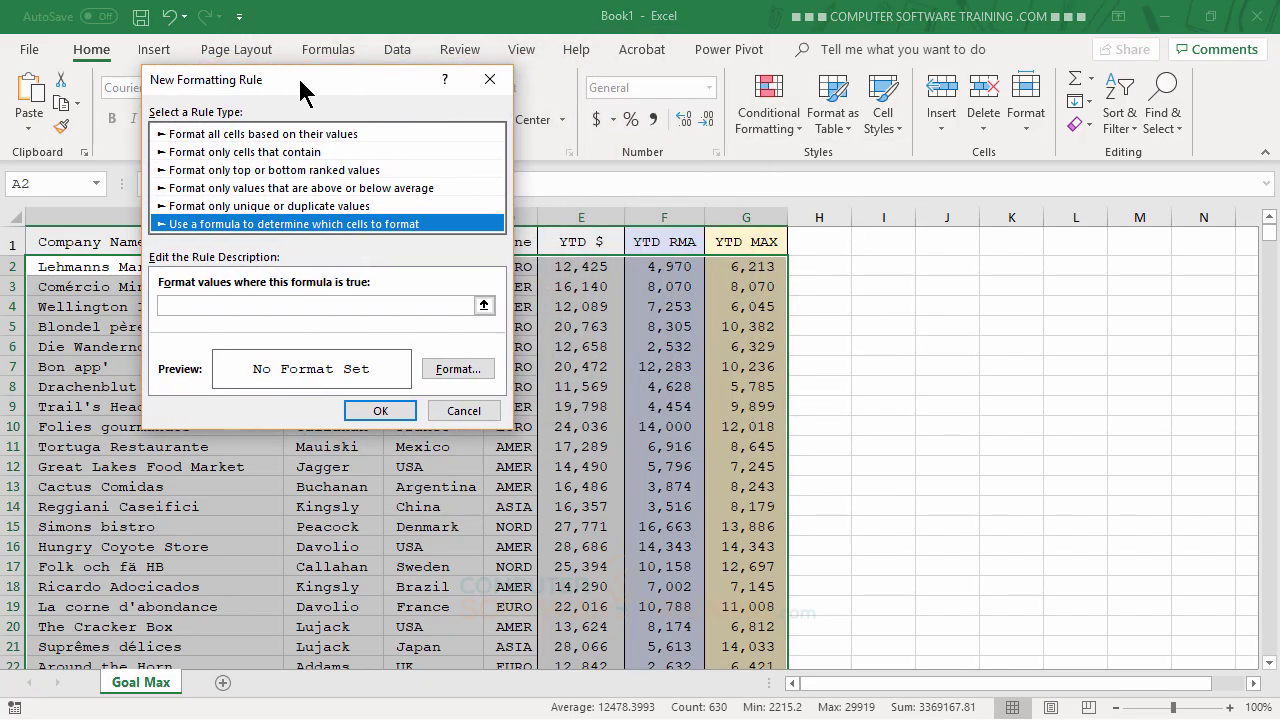
{"action": "left_click", "coordinate": [190, 305]}
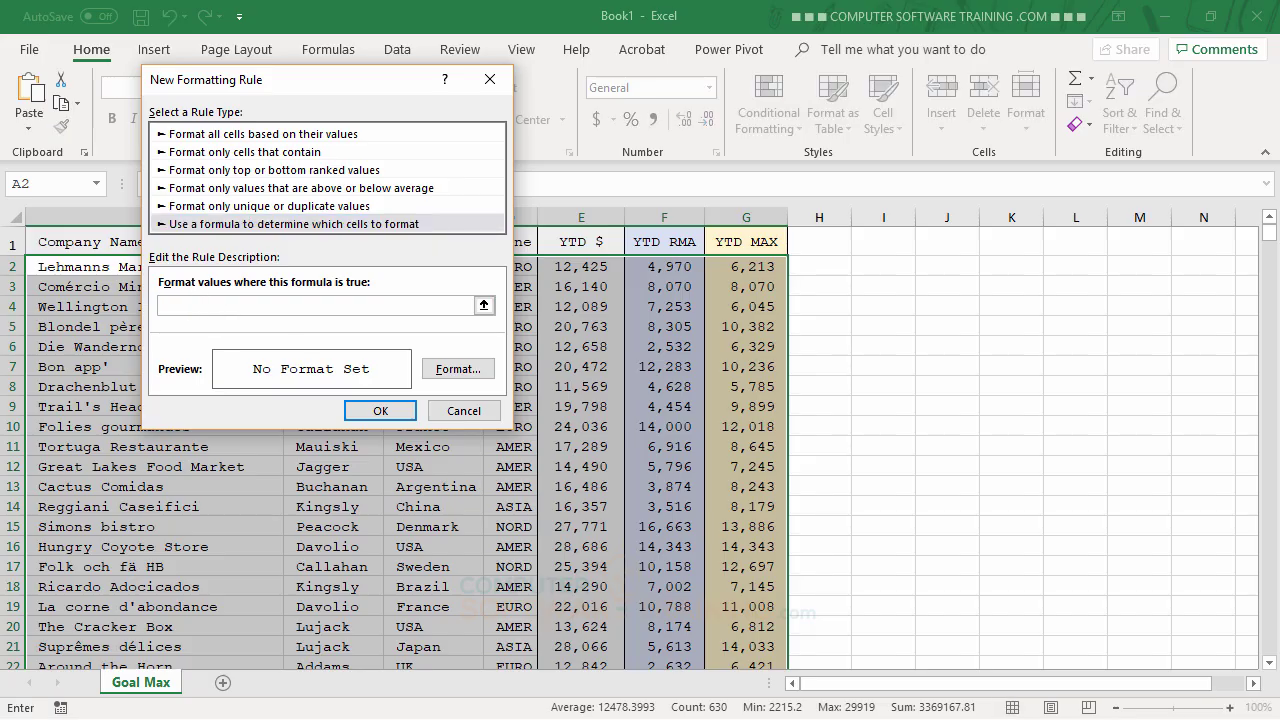
{"action": "type", "text": "=($F2-$G2)>0"}
Give the rule a light gold background fill and apply it to the selected data rows
{"action": "left_click", "coordinate": [465, 369]}
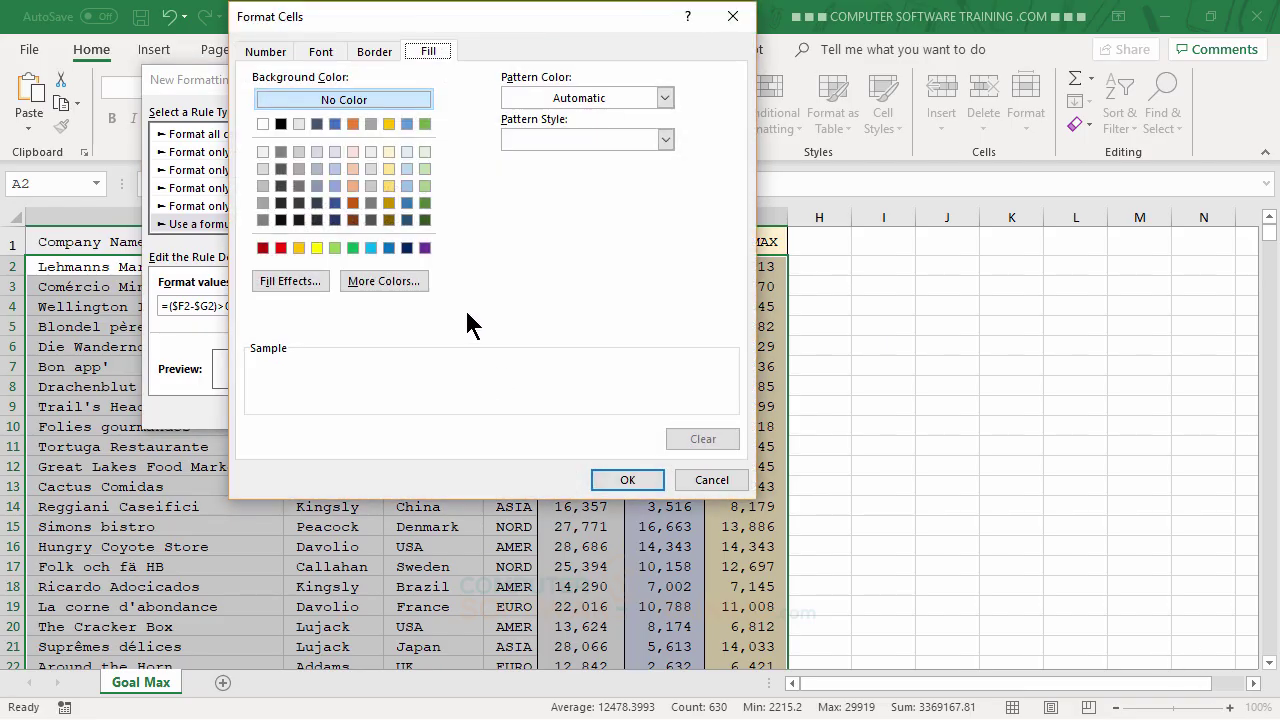
{"action": "left_click", "coordinate": [389, 168]}
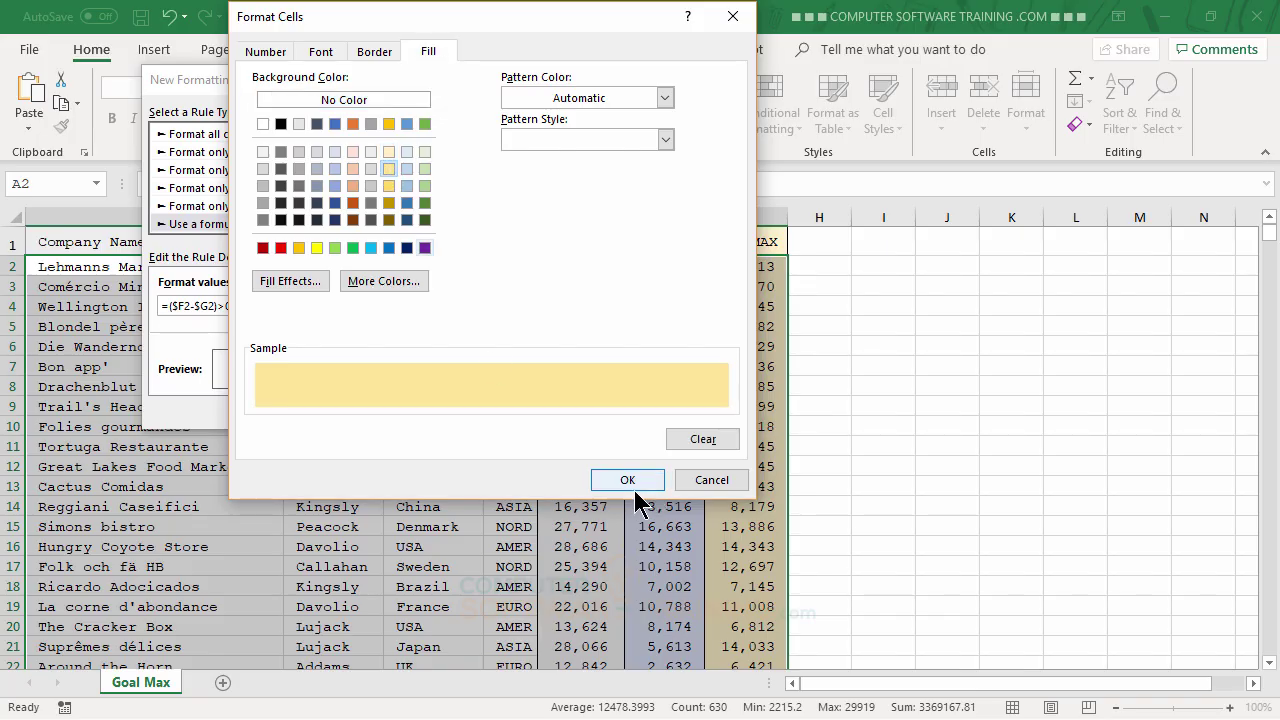
{"action": "left_click", "coordinate": [627, 481]}
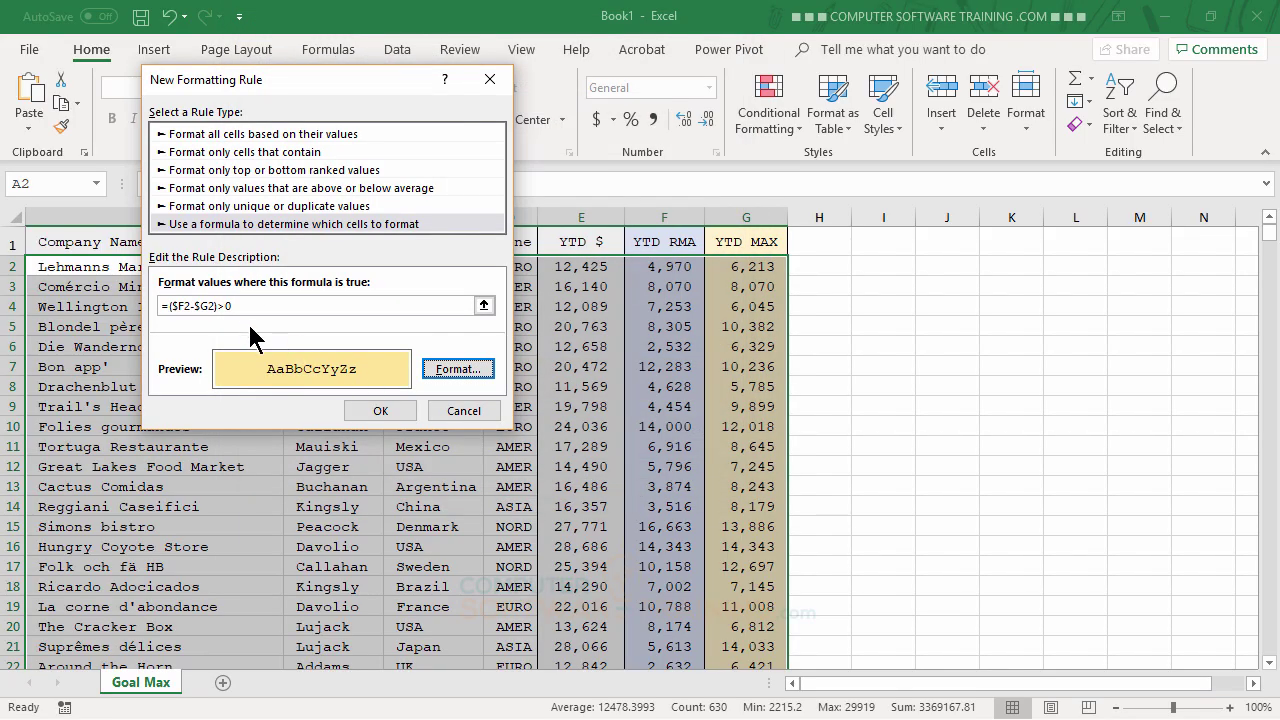
{"action": "left_click", "coordinate": [381, 412]}
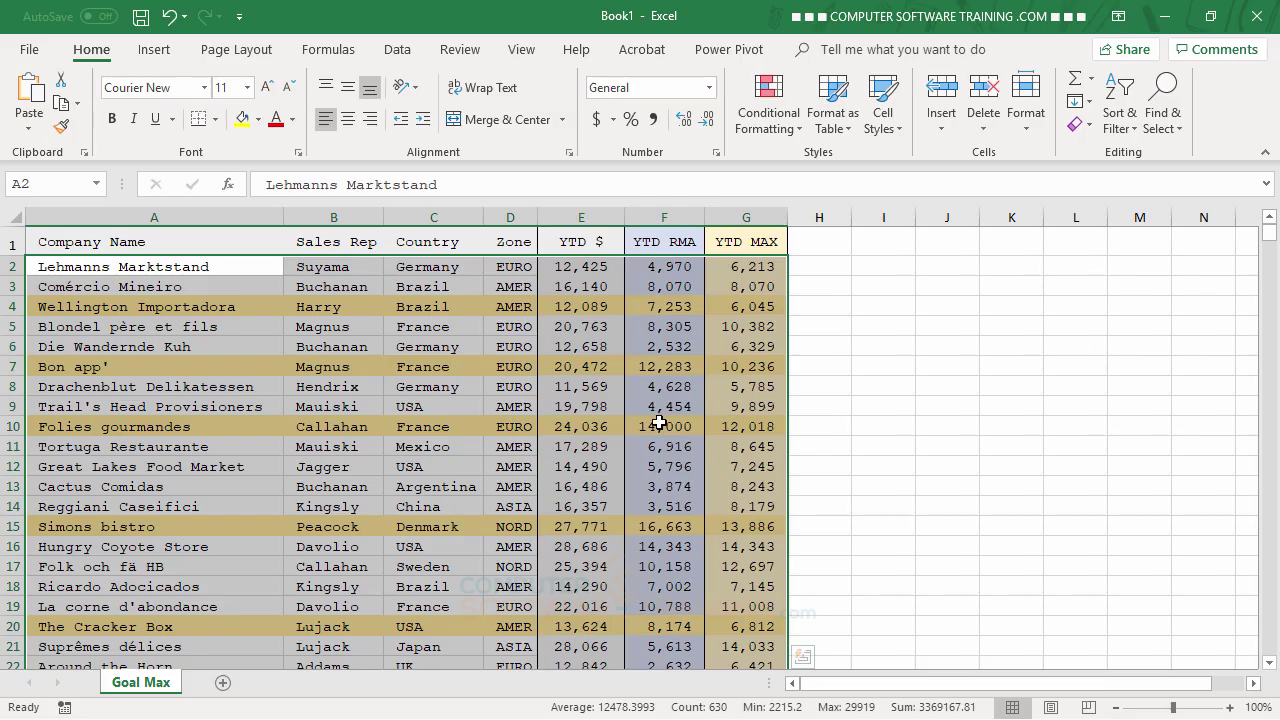
Compare the YTD MAX and YTD RMA values in the highlighted rows to check the rule
{"action": "left_click", "coordinate": [753, 306]}
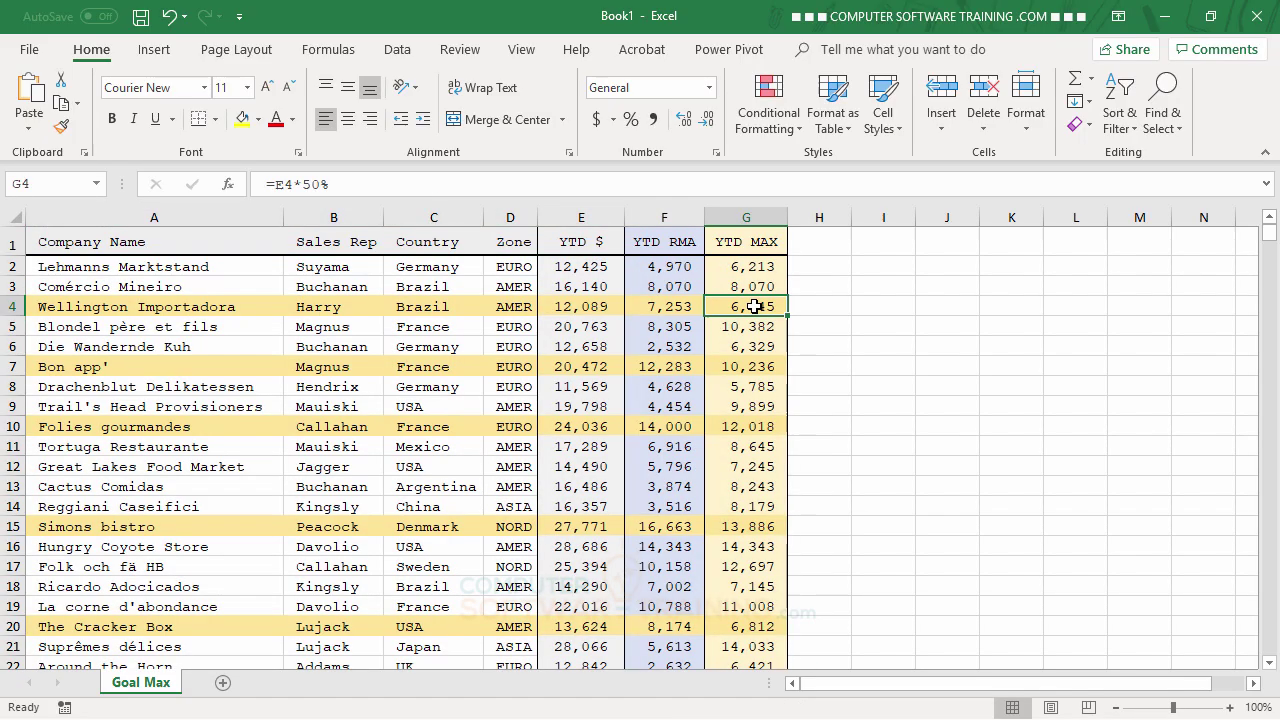
{"action": "left_click", "coordinate": [752, 366]}
{"action": "left_click", "coordinate": [763, 424]}
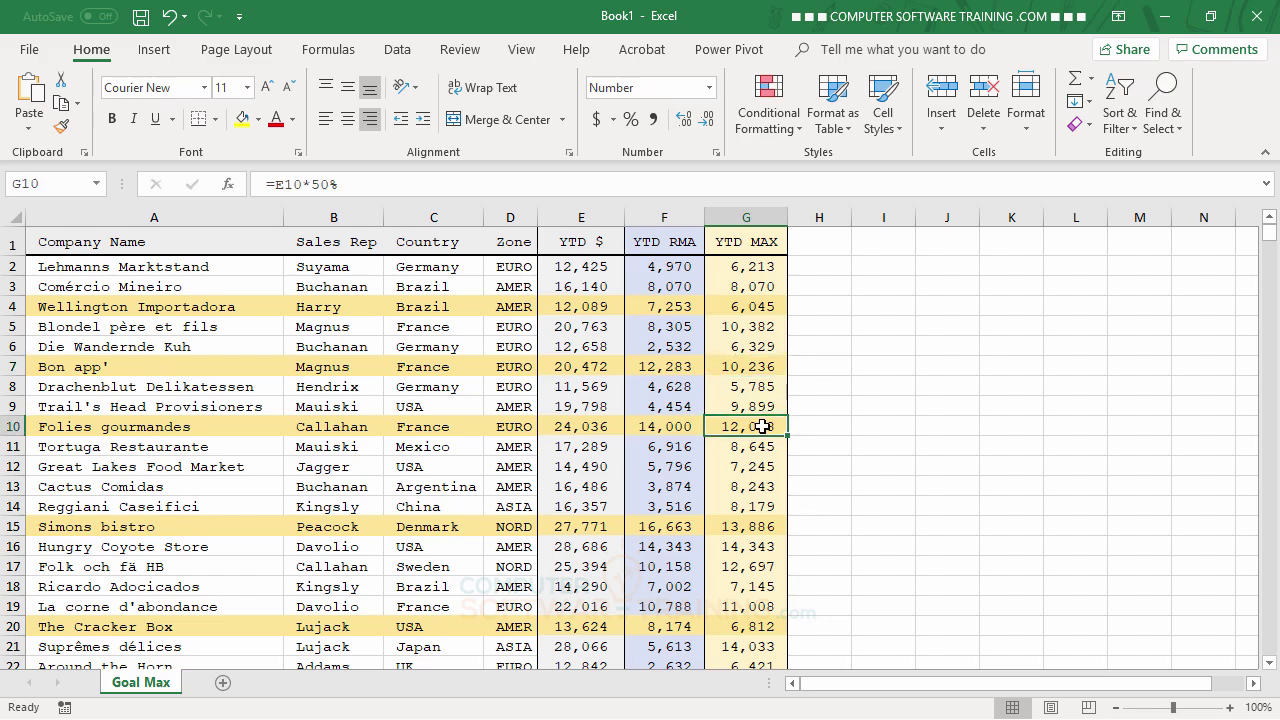
{"action": "left_click", "coordinate": [746, 526]}
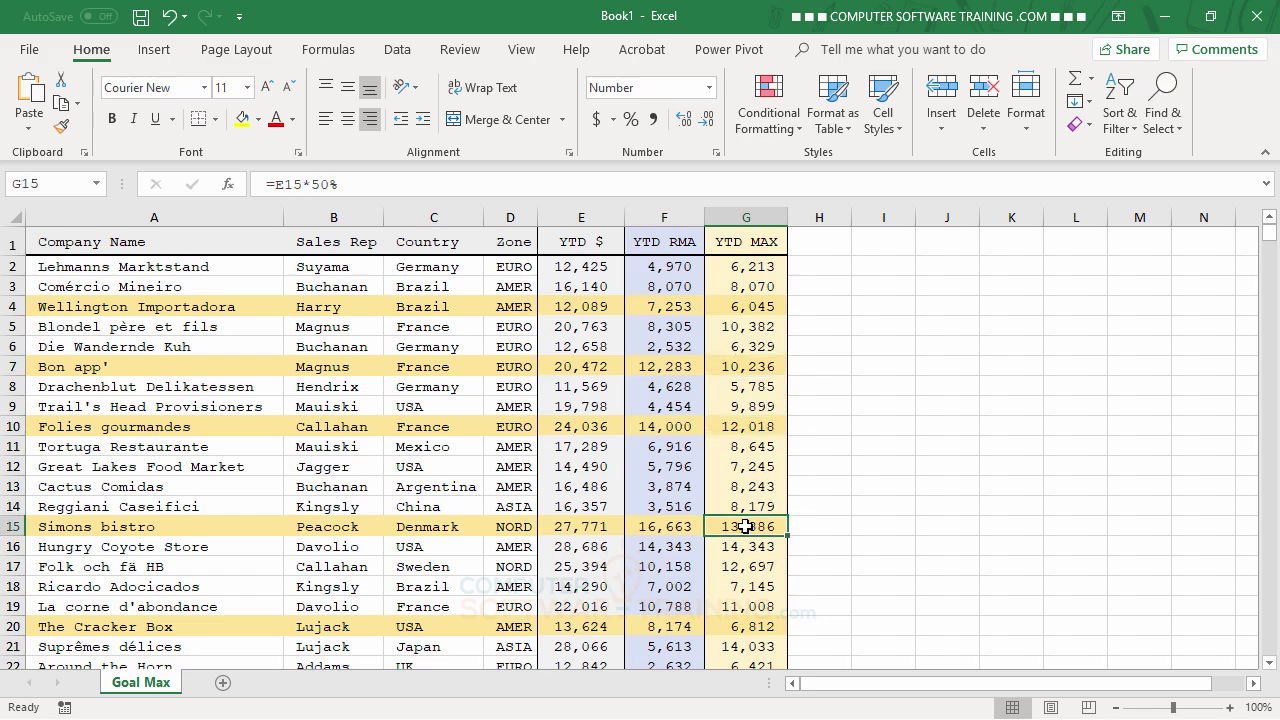
{"action": "left_click", "coordinate": [660, 527]}
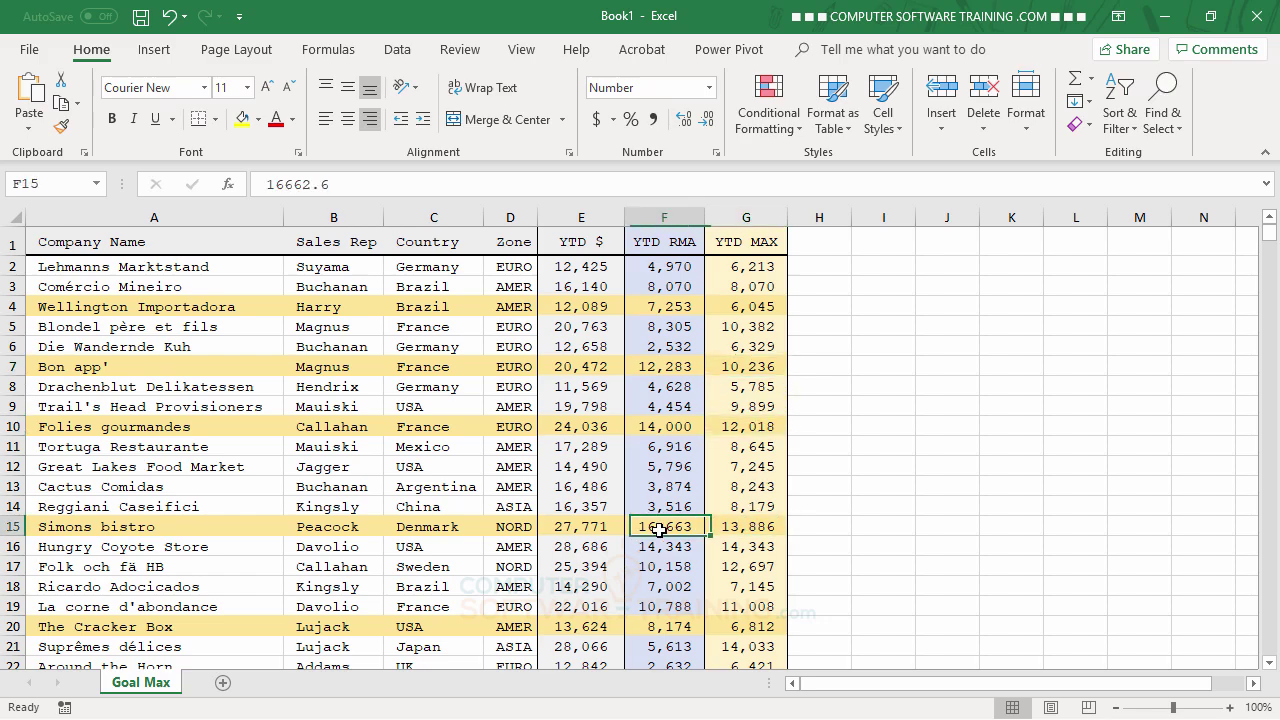
{"action": "left_click", "coordinate": [674, 426]}
{"action": "left_click", "coordinate": [678, 368]}
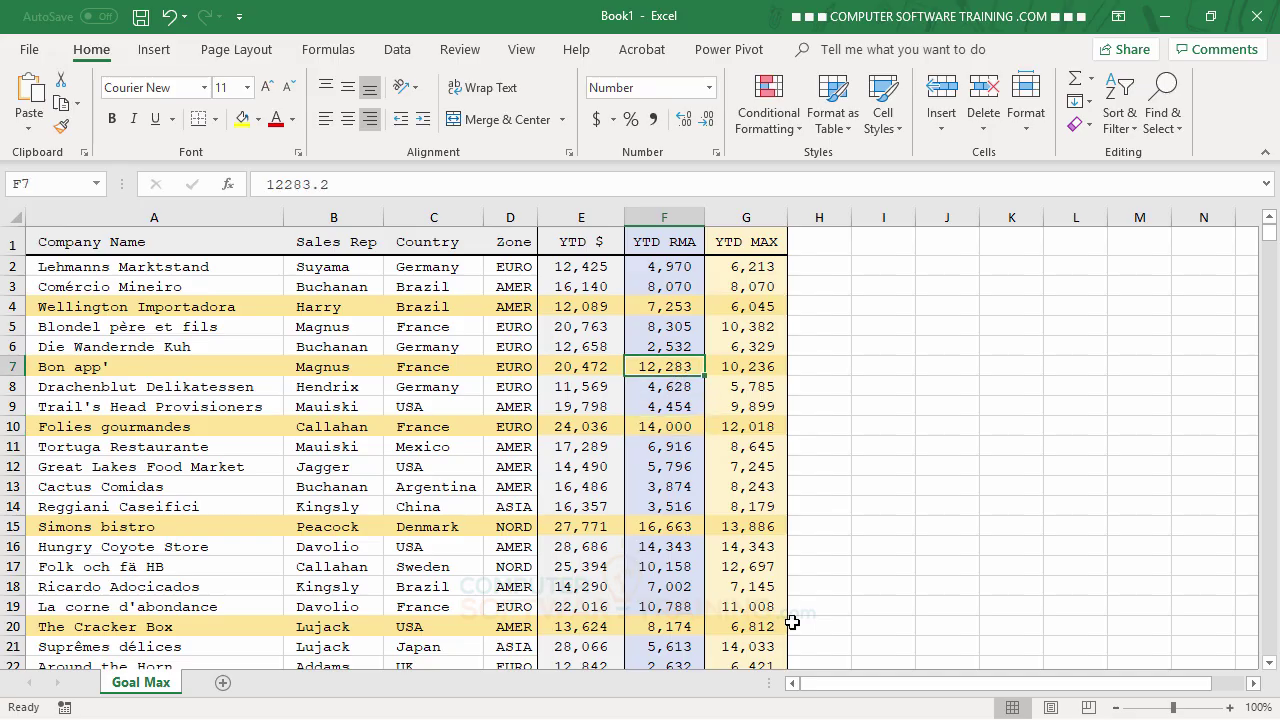